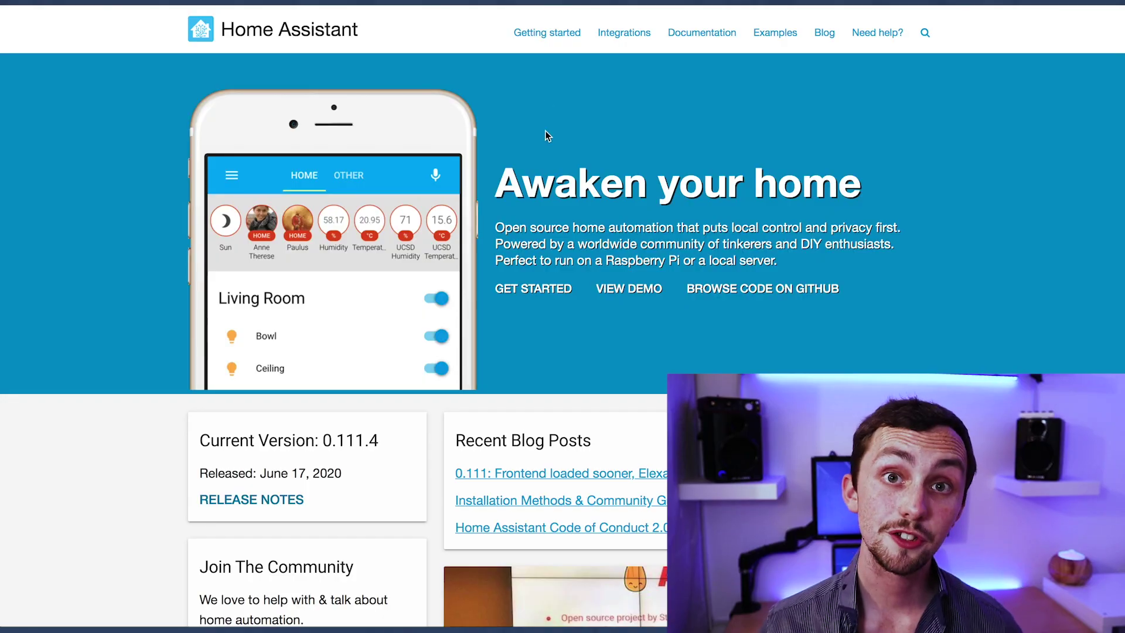
Open Chrome DevTools on the page through the Inspect option.
right_click(362, 446)
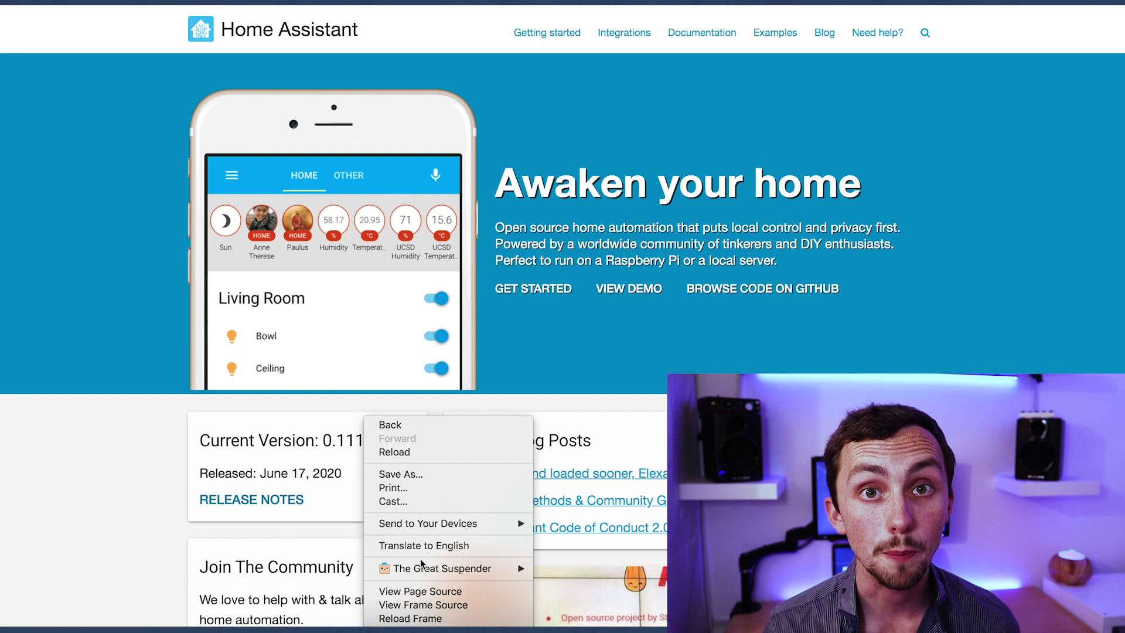
key(Escape)
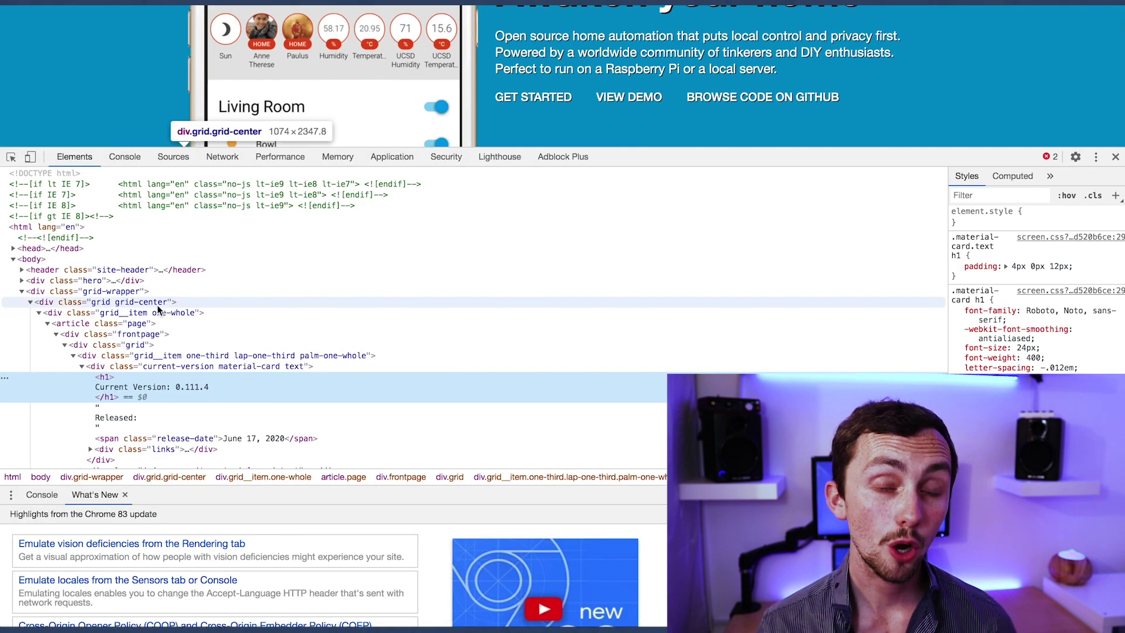
scroll(157, 305, down, 10)
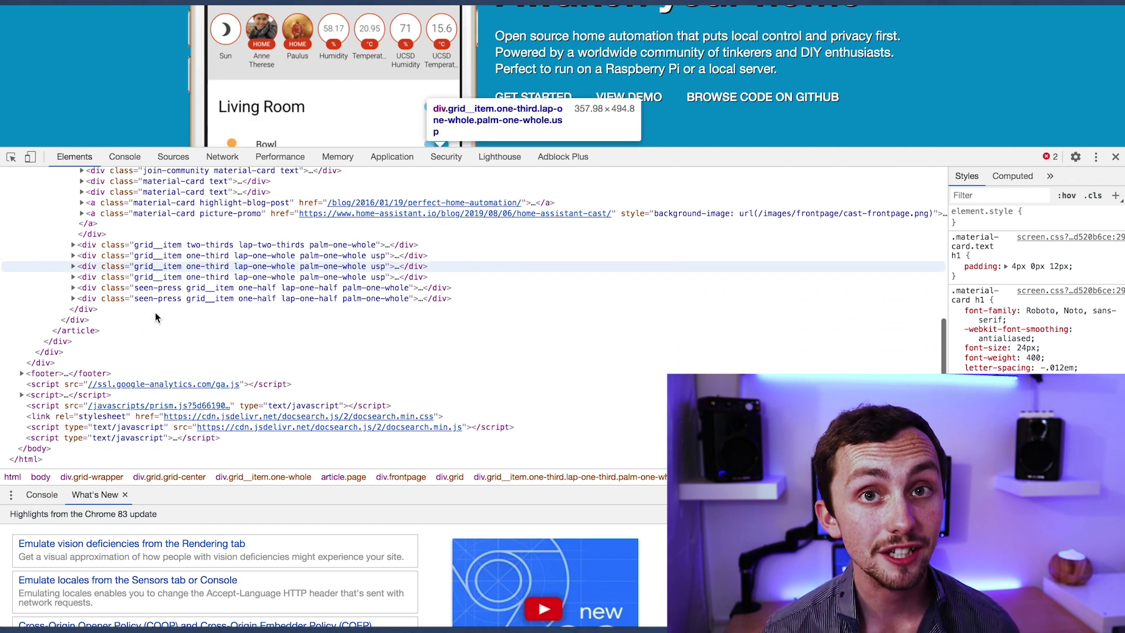
scroll(157, 318, up, 10)
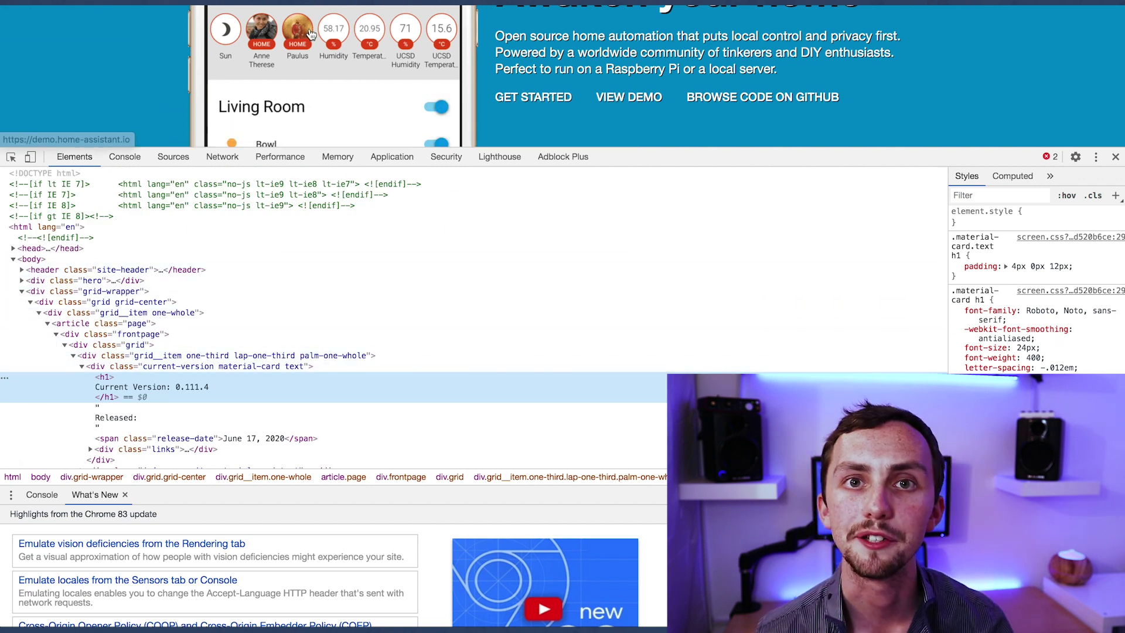
scroll(311, 31, down, 2)
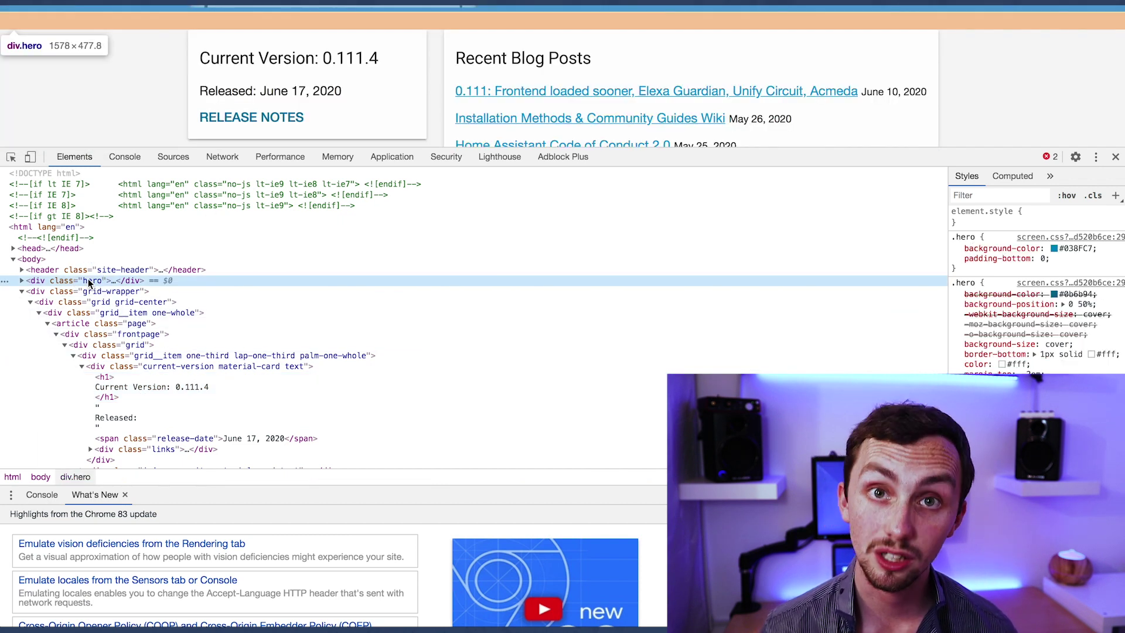
Drill through the hero, grid__item and one-third divs to the 'Current Version: 0.111.4' h1.
double_click(89, 280)
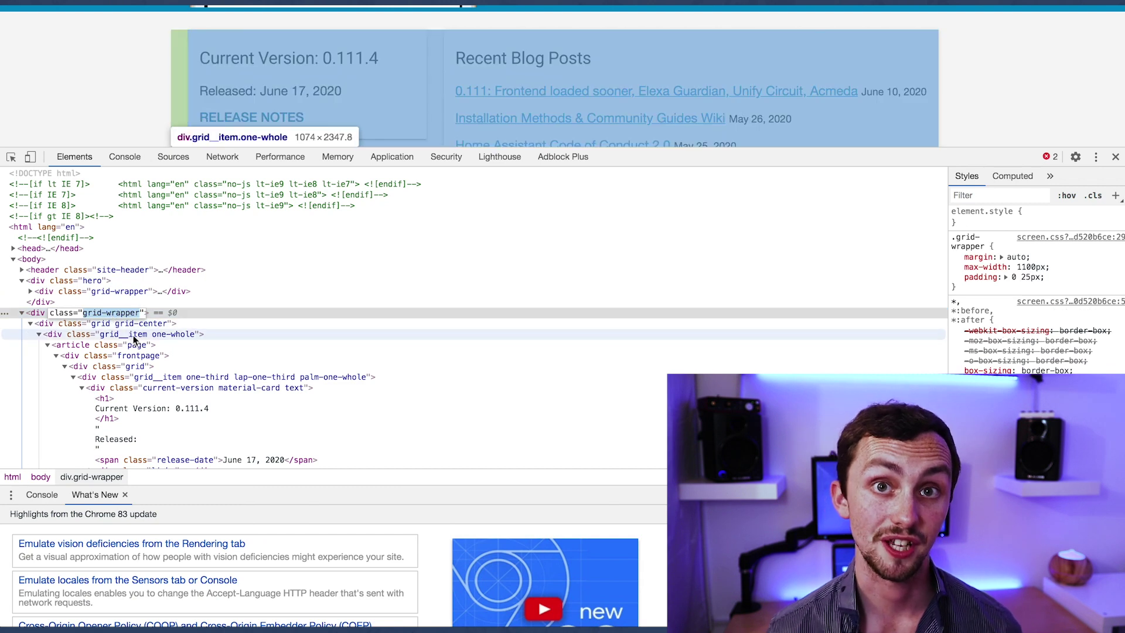
double_click(140, 337)
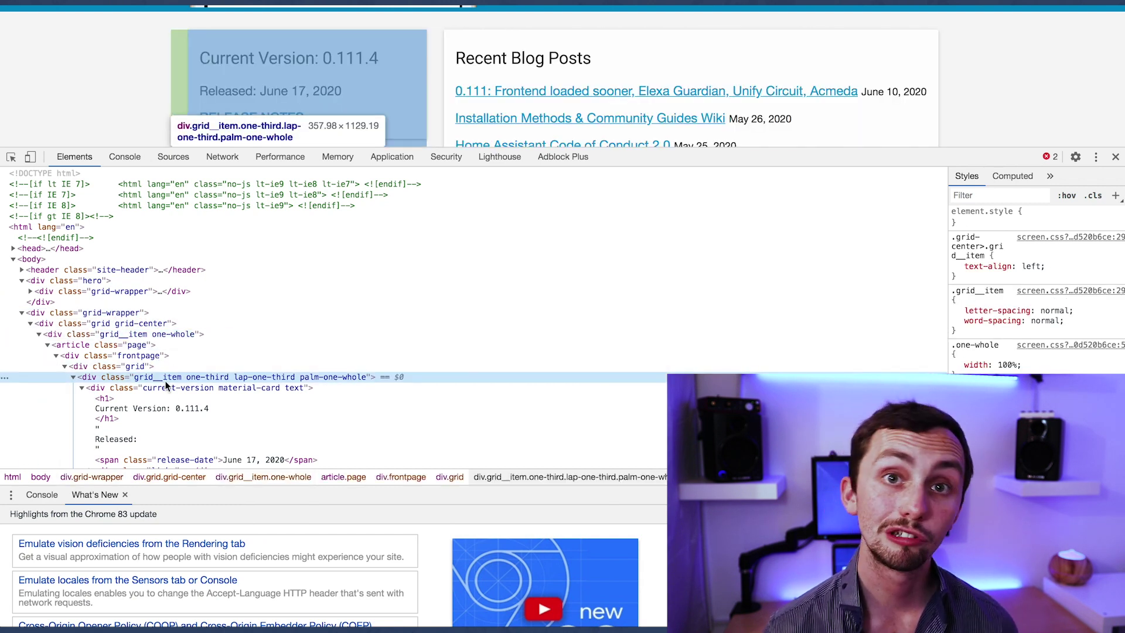
double_click(173, 377)
click(109, 399)
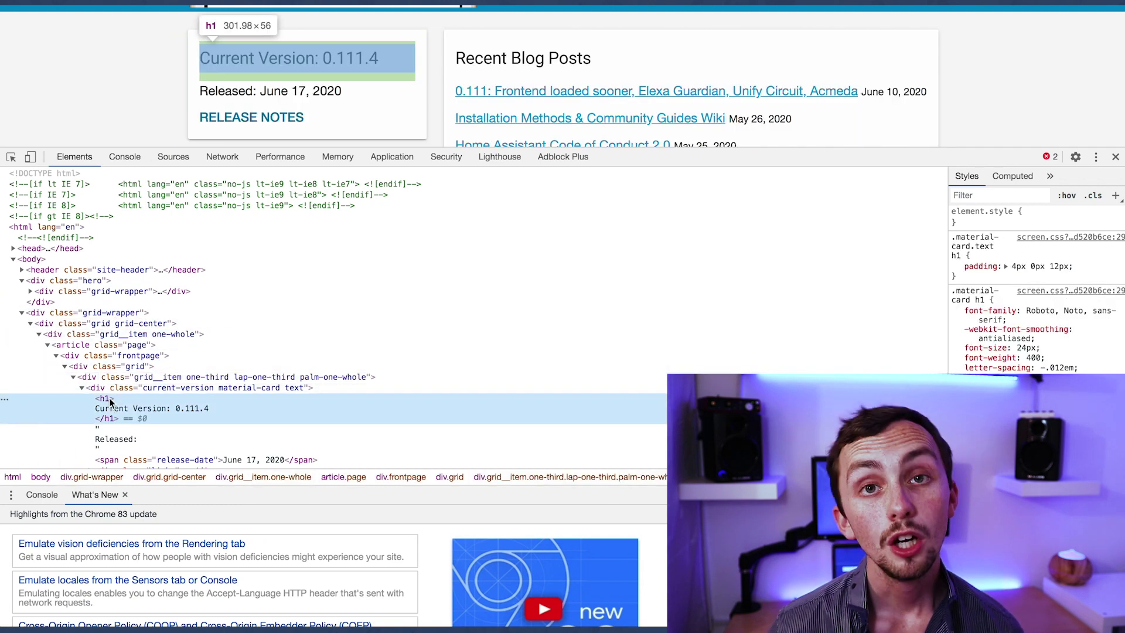
scroll(109, 398, down, 1)
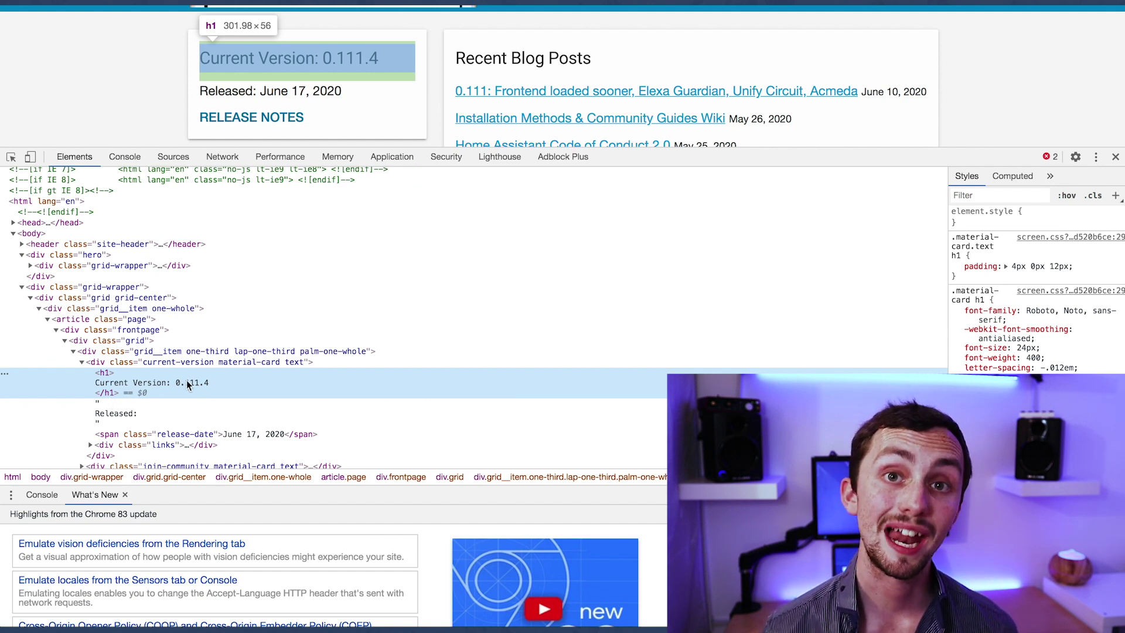
scroll(252, 369, down, 1)
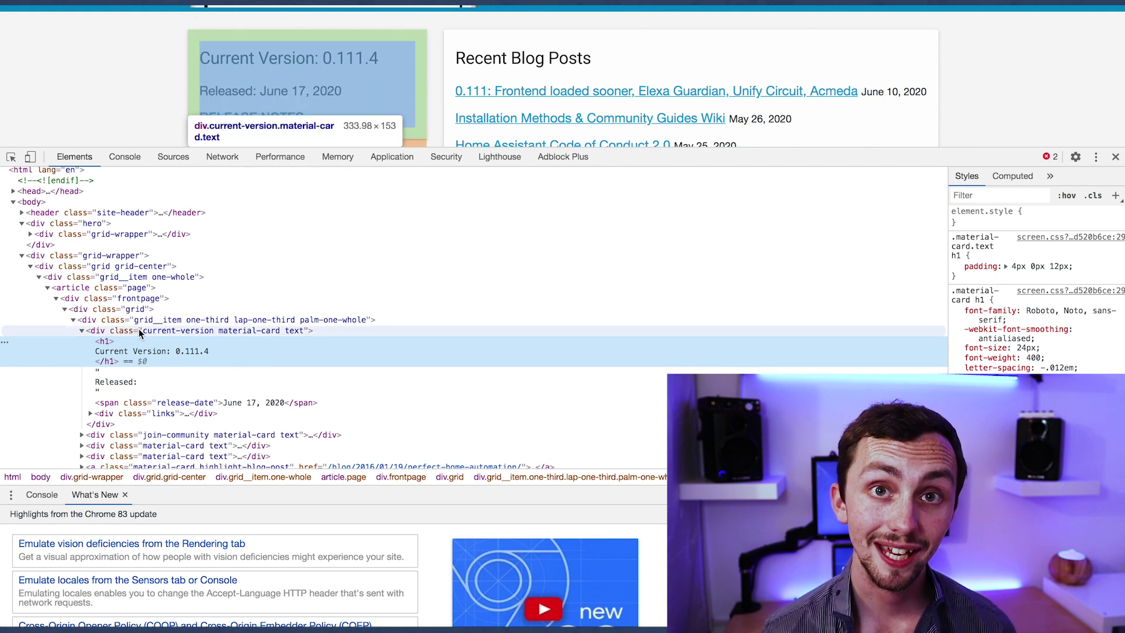
click(163, 331)
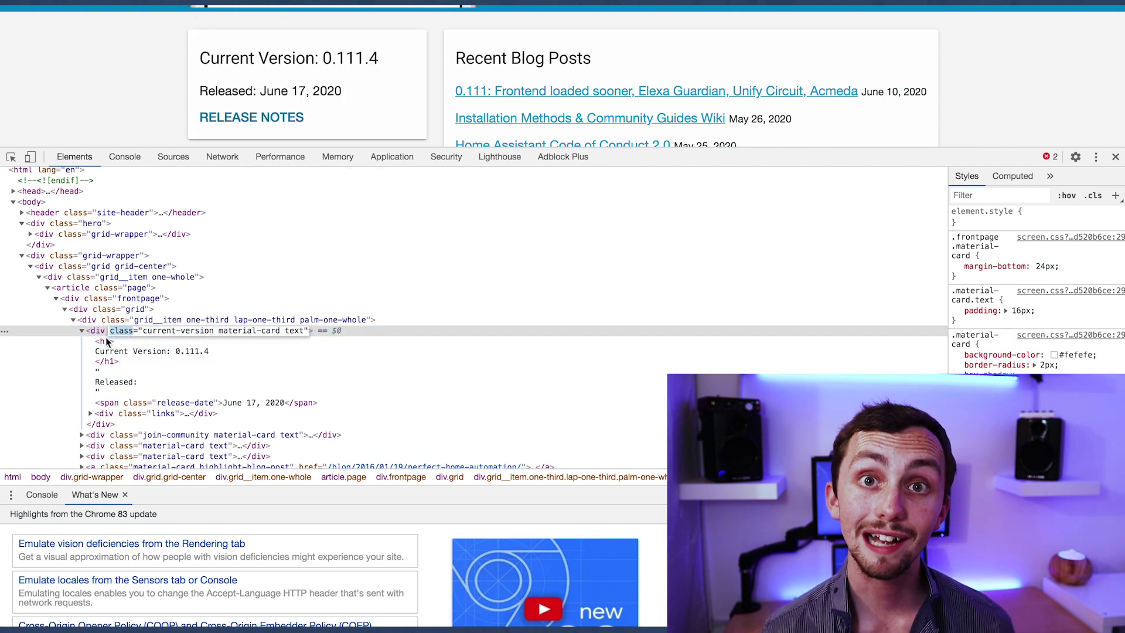
click(105, 341)
click(146, 346)
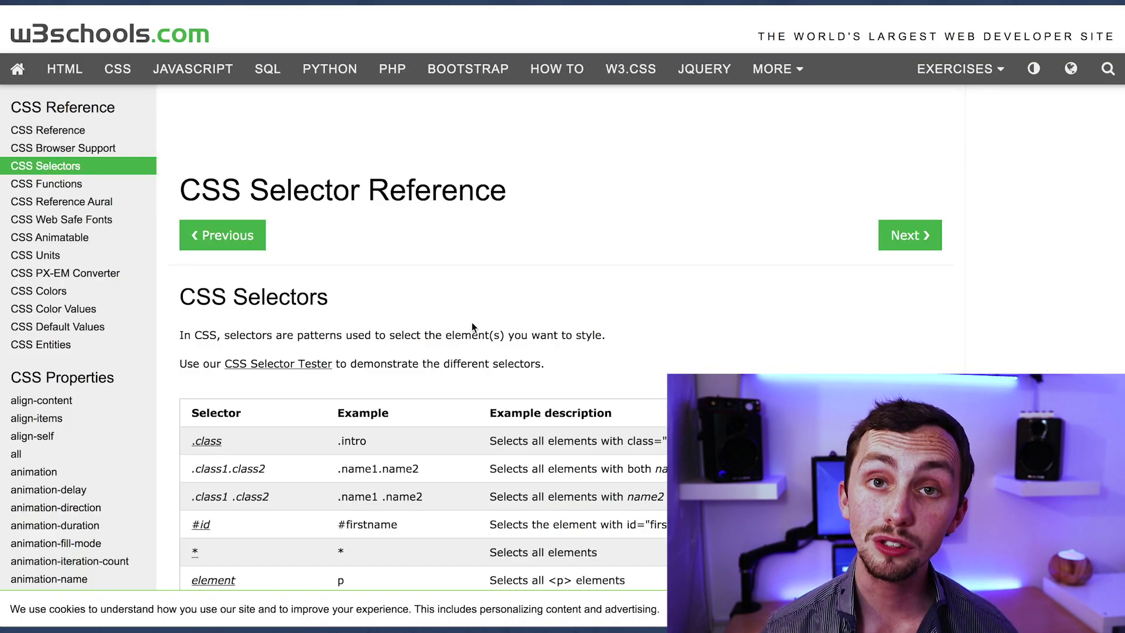
Highlight the .class, #id and element selectors in the W3Schools CSS Selectors table.
scroll(471, 323, down, 6)
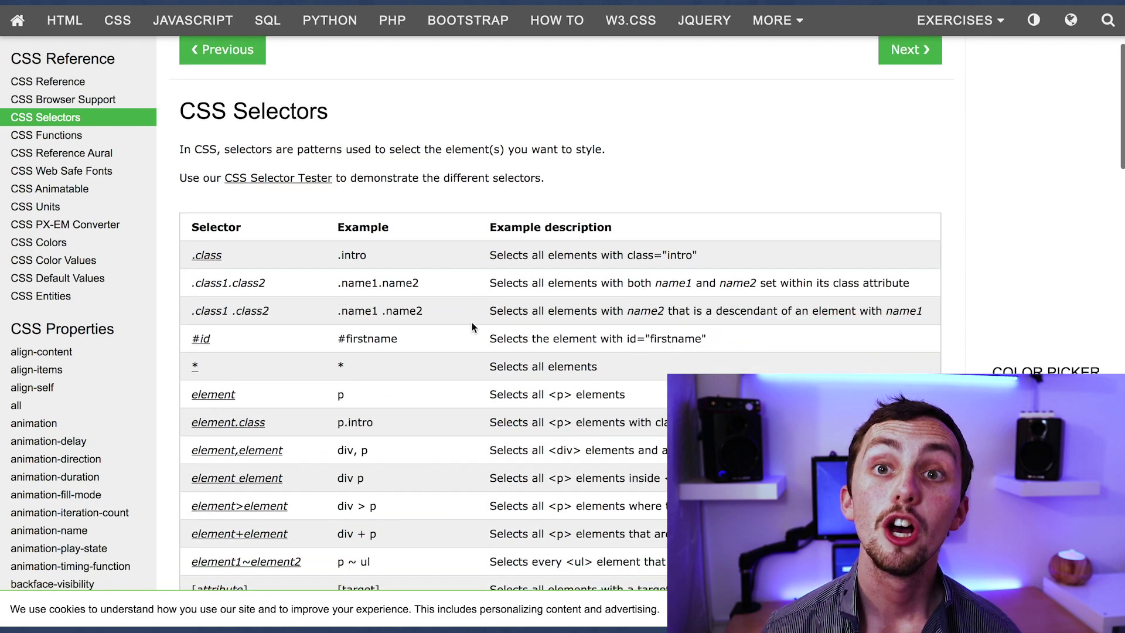
scroll(472, 322, down, 7)
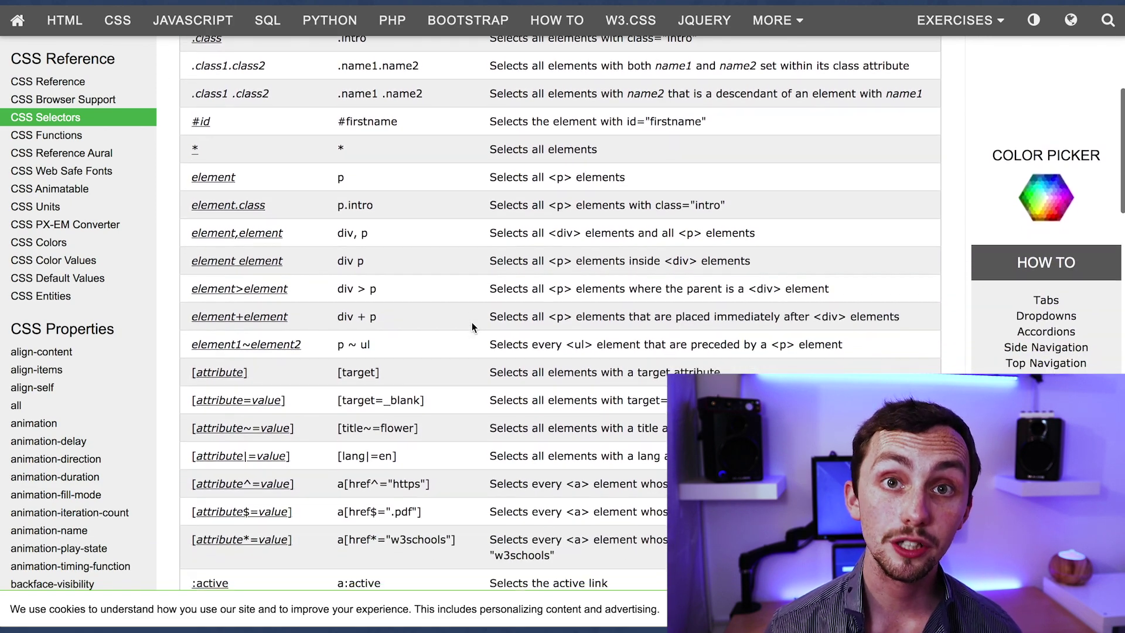
scroll(473, 322, up, 10)
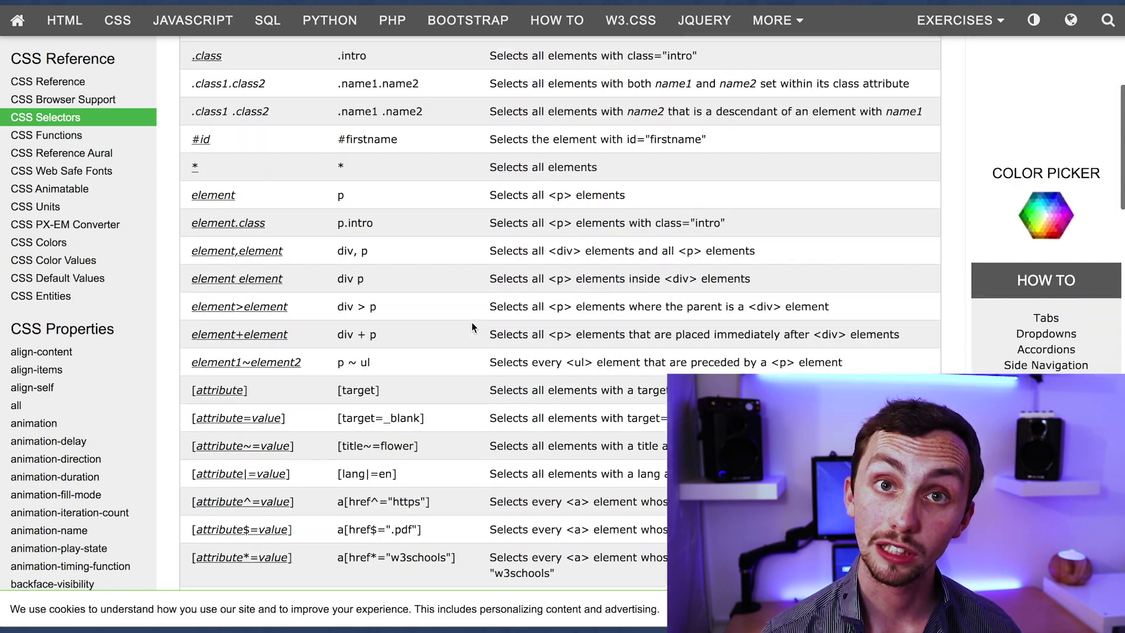
drag(192, 280, 227, 279)
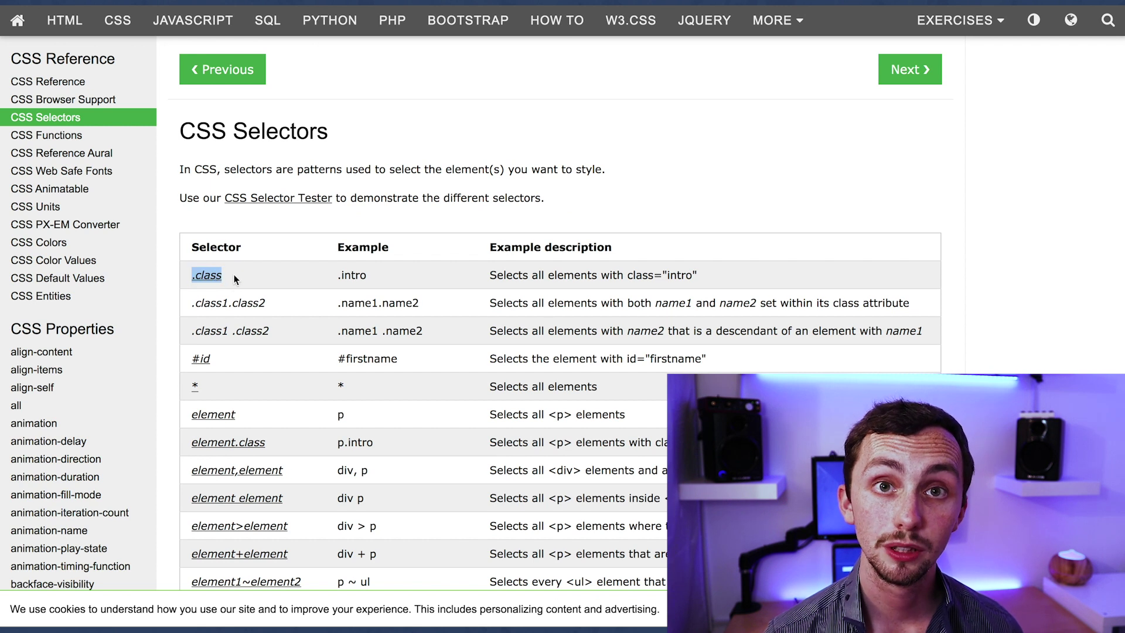
drag(186, 358, 221, 363)
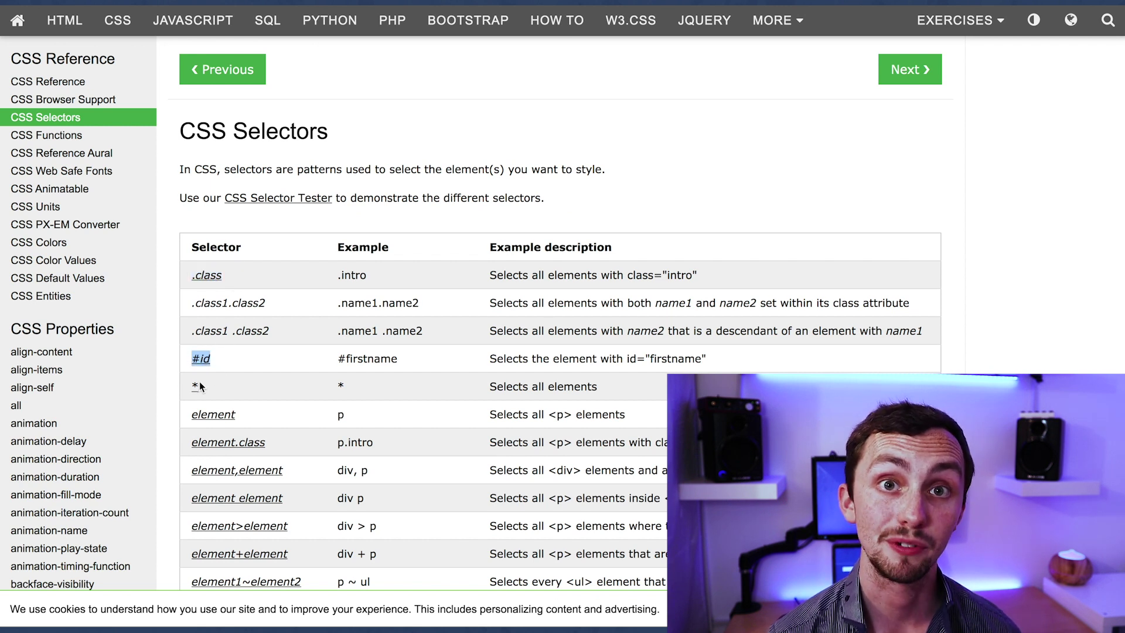
drag(186, 414, 258, 414)
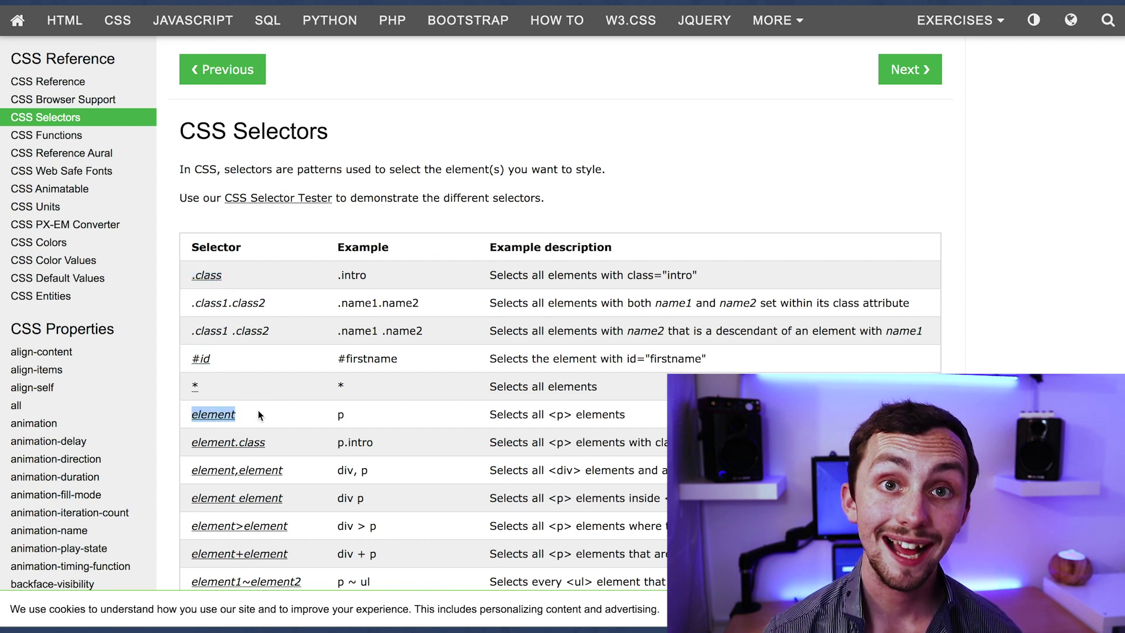
click(385, 408)
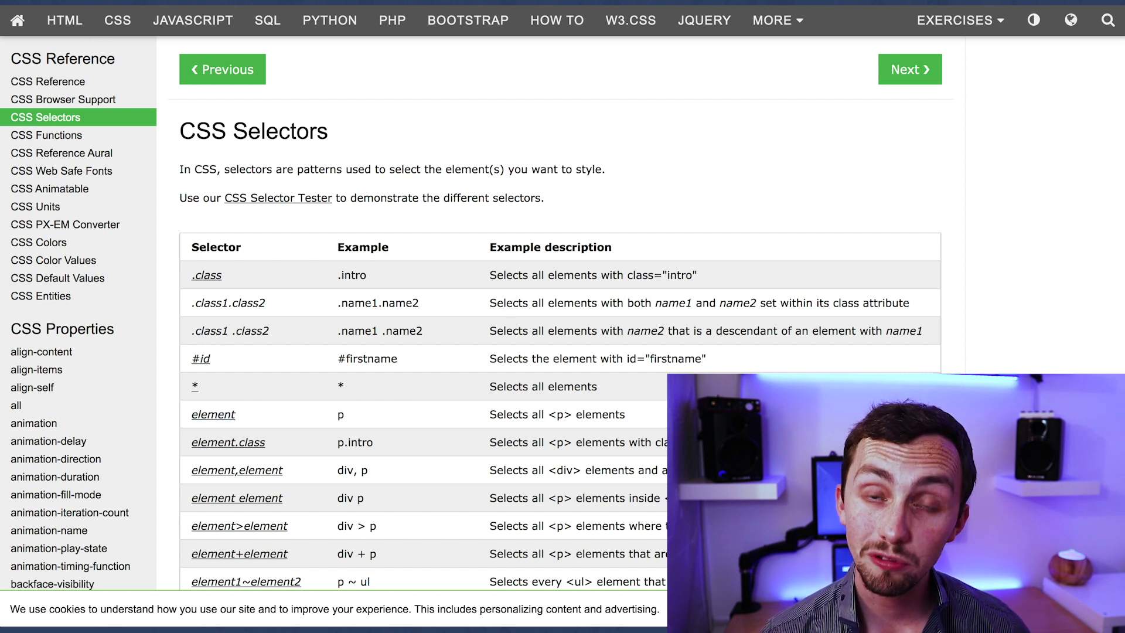
Highlight the div, p and div > p combinator examples further down the table.
scroll(476, 418, down, 3)
drag(358, 327, 352, 330)
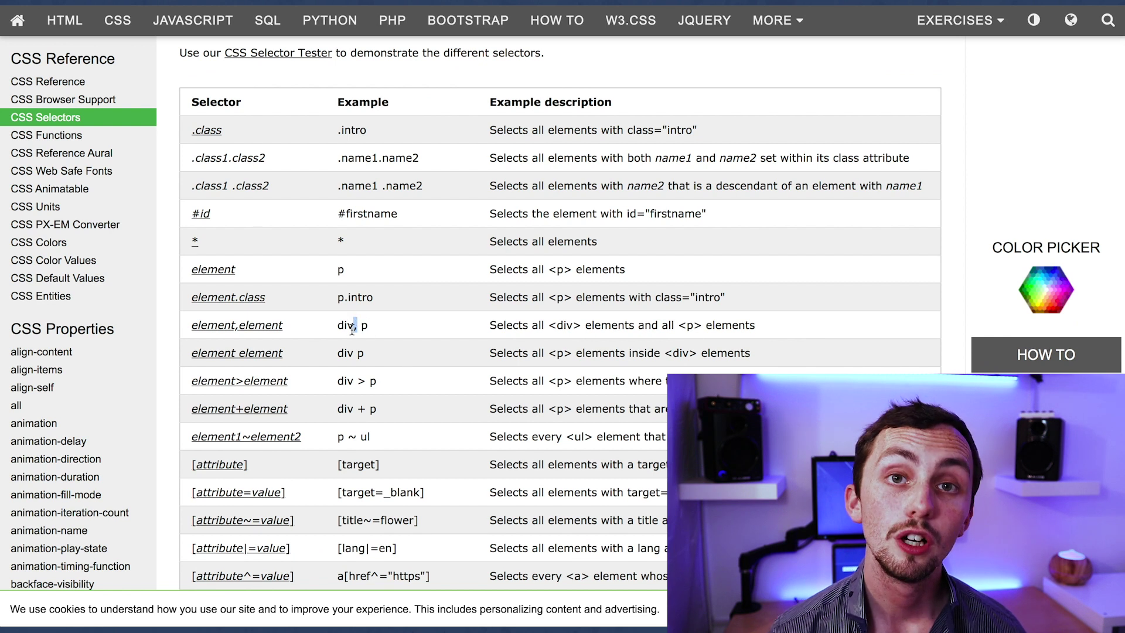
click(352, 358)
drag(365, 381, 351, 431)
click(351, 432)
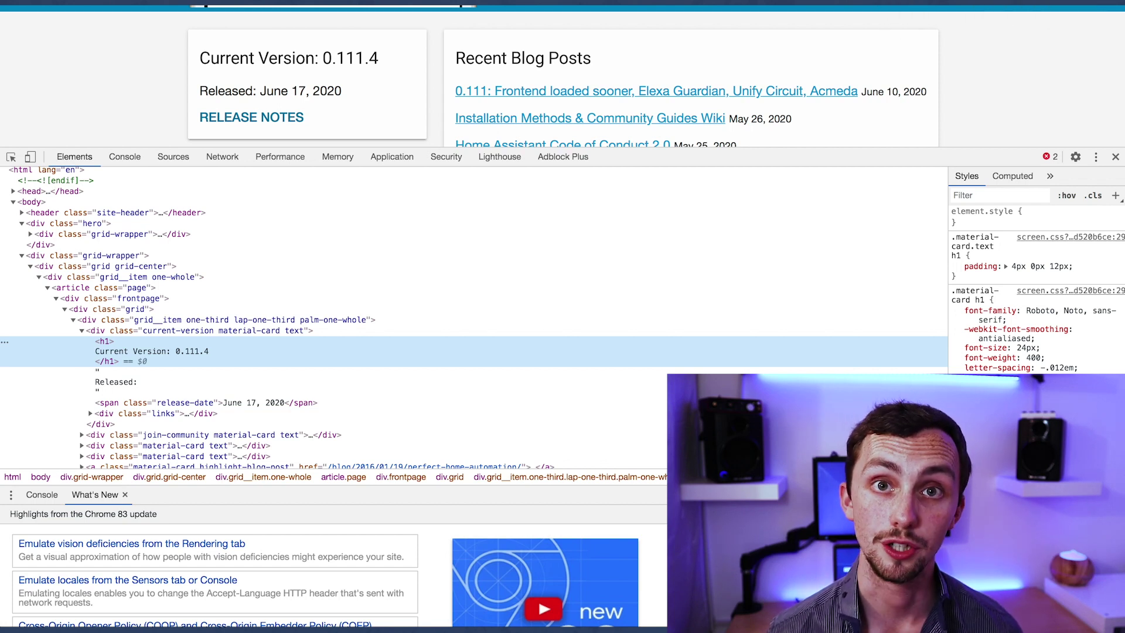
Launch the CSS Selector Tester extension, then close its popup.
click(1056, 2)
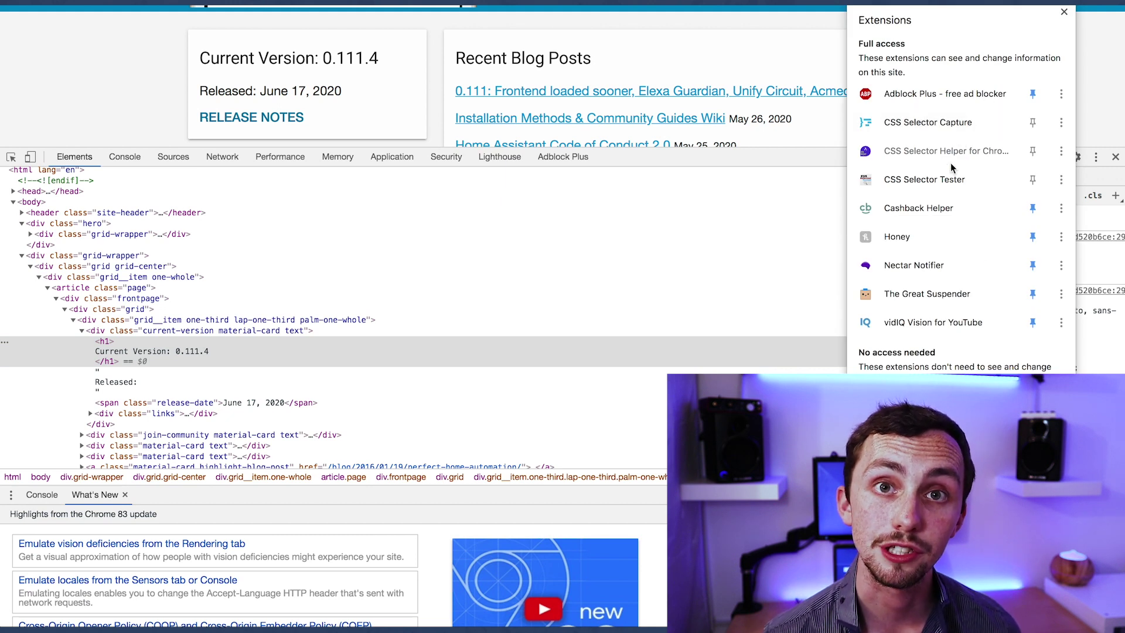
click(945, 183)
scroll(433, 124, up, 3)
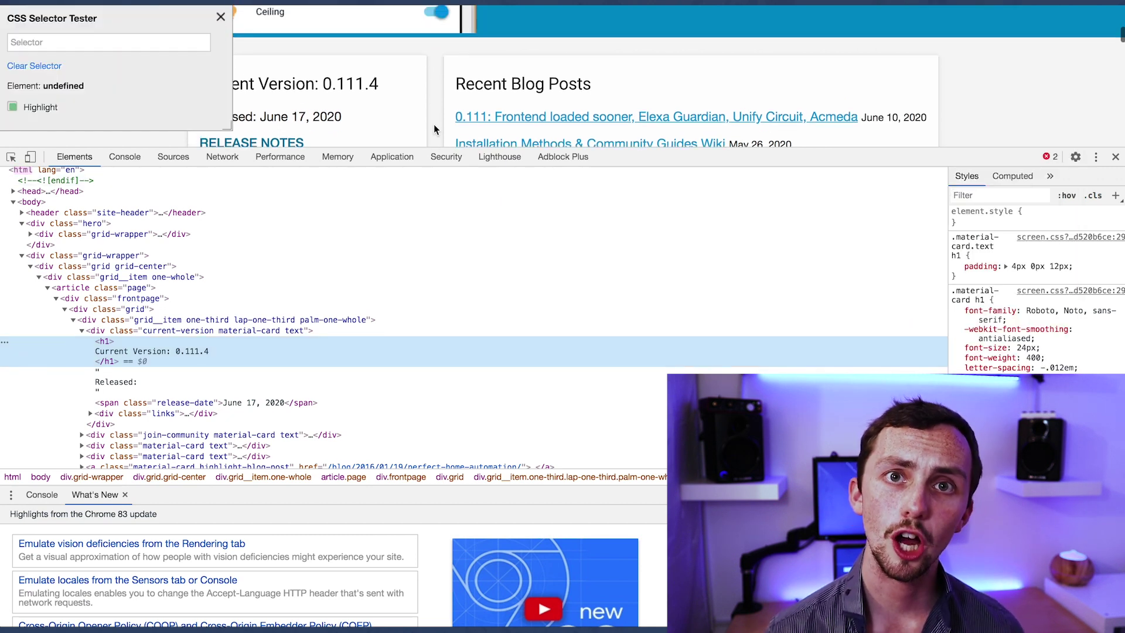
scroll(434, 124, up, 2)
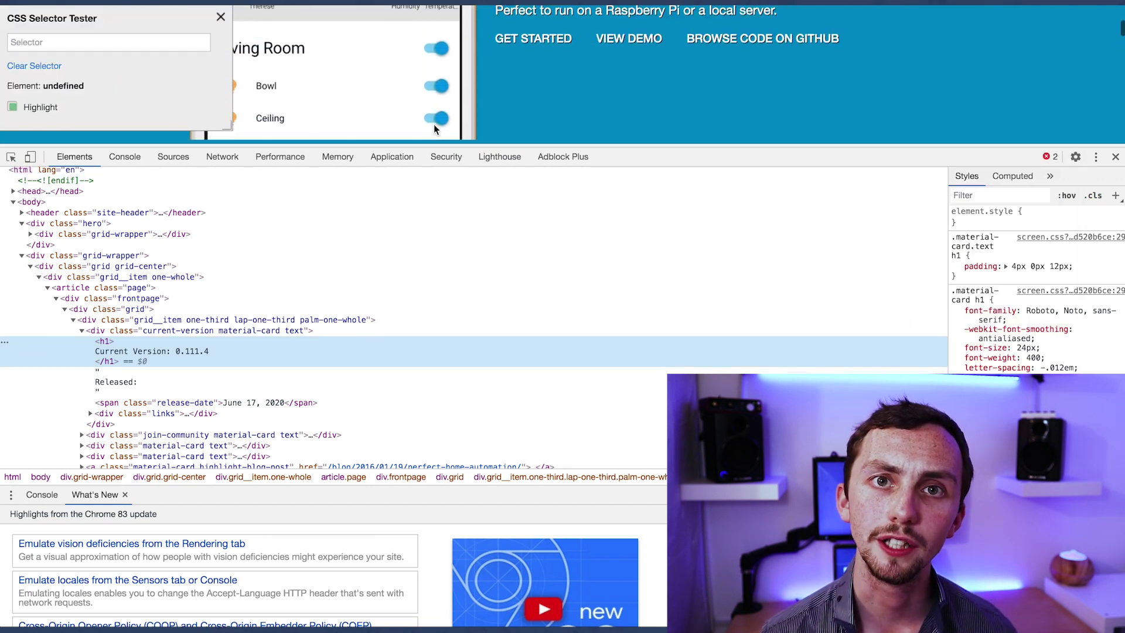
click(220, 17)
scroll(351, 52, down, 5)
Inspect version 0.111.4 and select its h1 inside the current-version div.
double_click(350, 66)
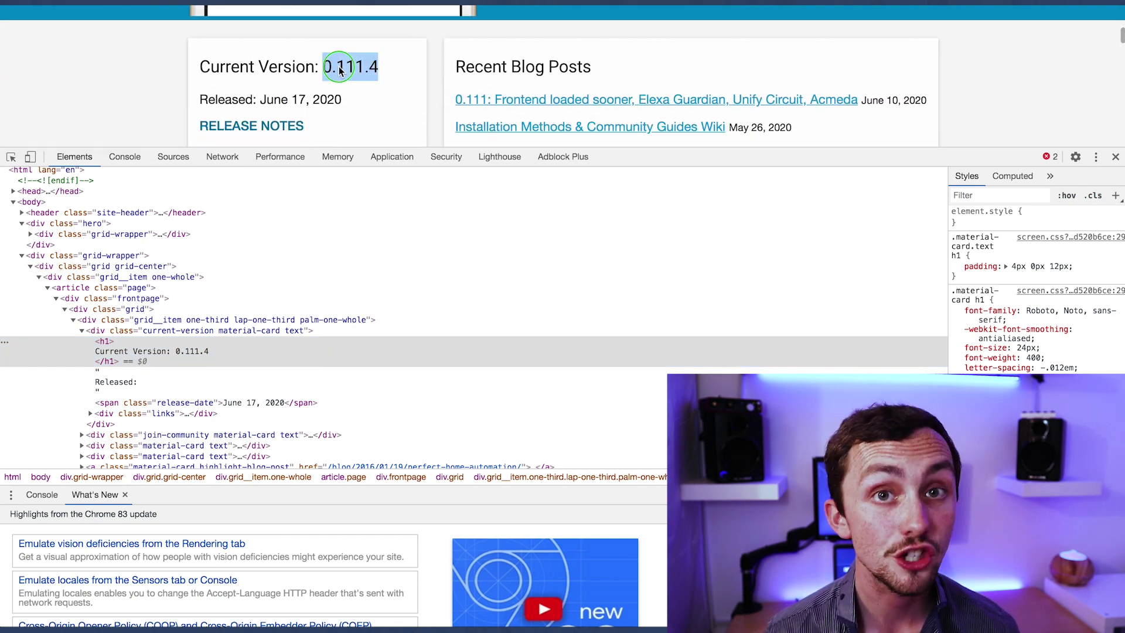
right_click(341, 66)
click(404, 169)
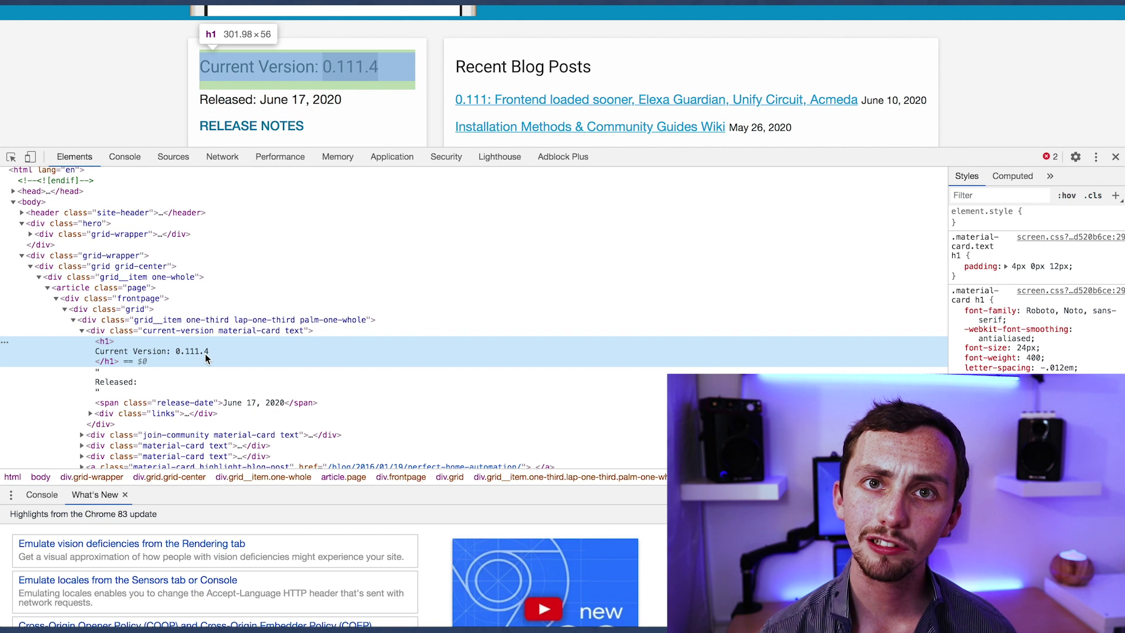
double_click(187, 332)
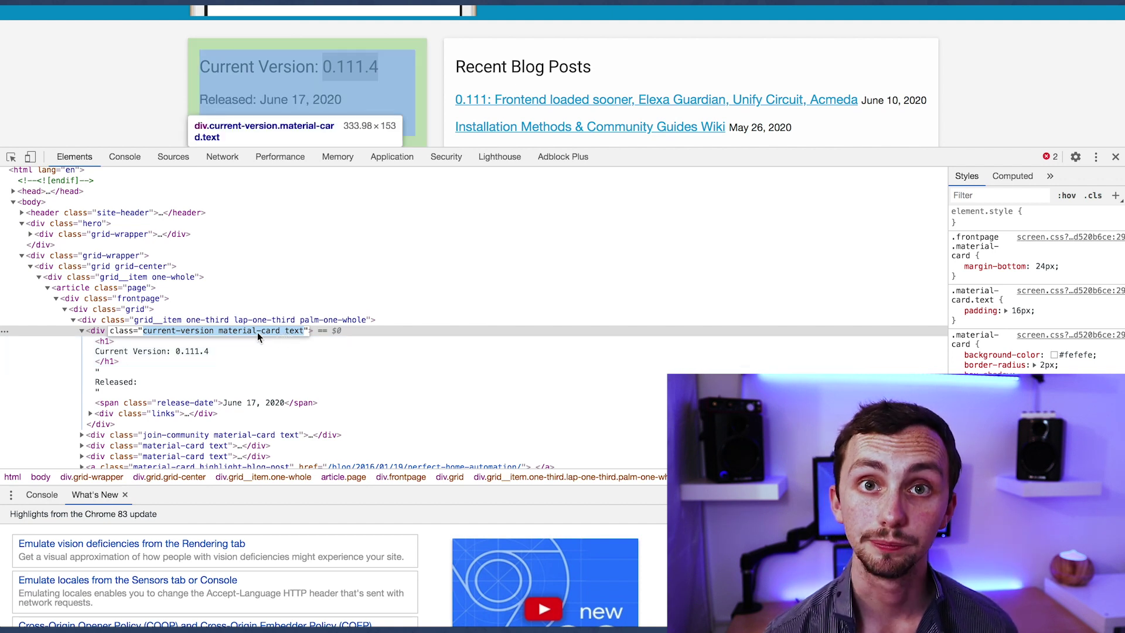
key(Return)
click(230, 342)
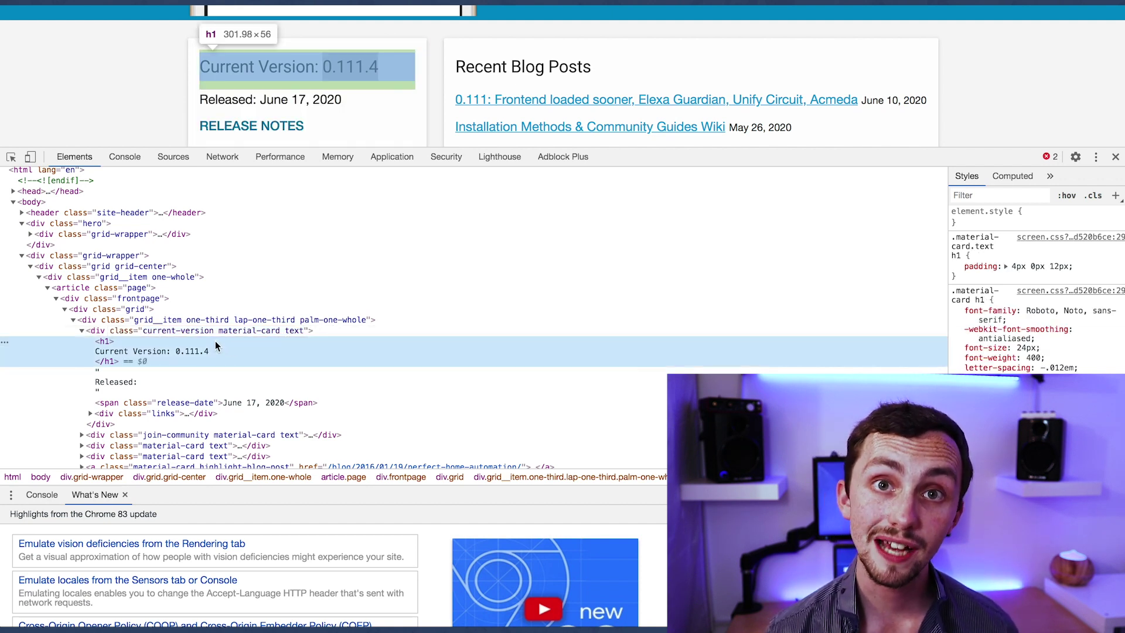
Test the selector '.current-version h1' in CSS Selector Tester against the version heading.
click(1040, 4)
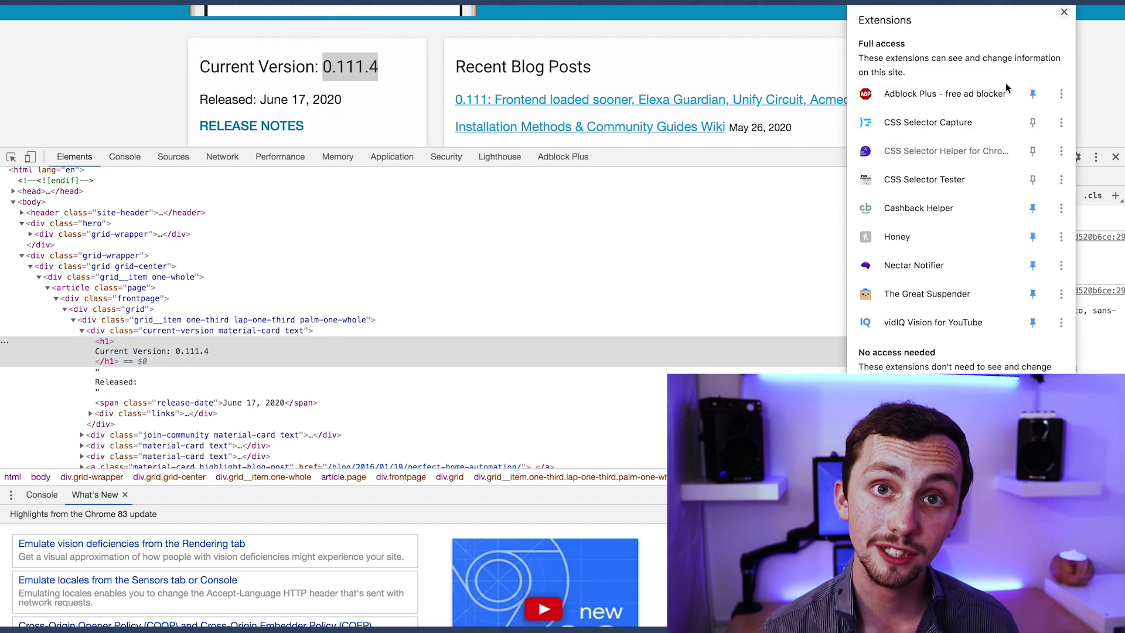
click(932, 176)
click(122, 37)
text(.c)
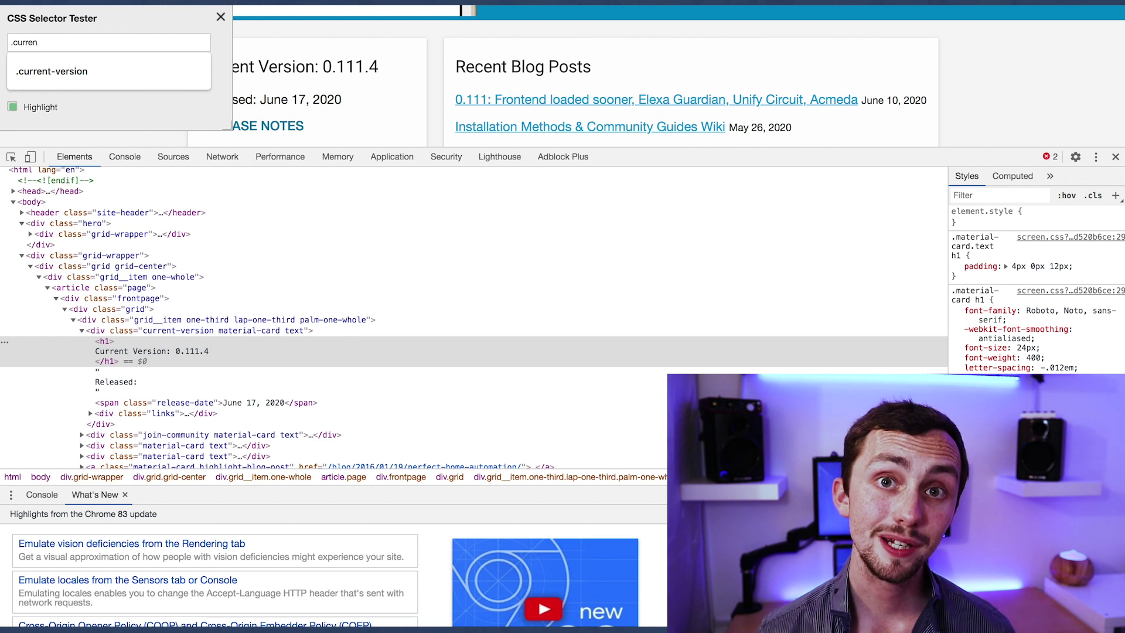
text(urren)
key(Return)
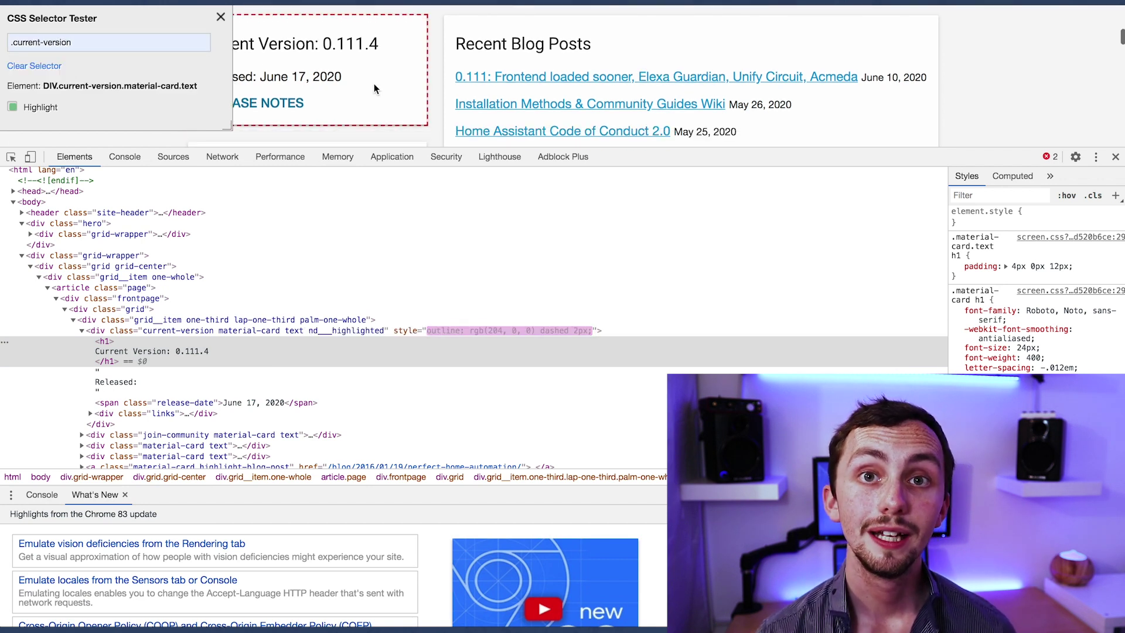
drag(189, 27, 832, 41)
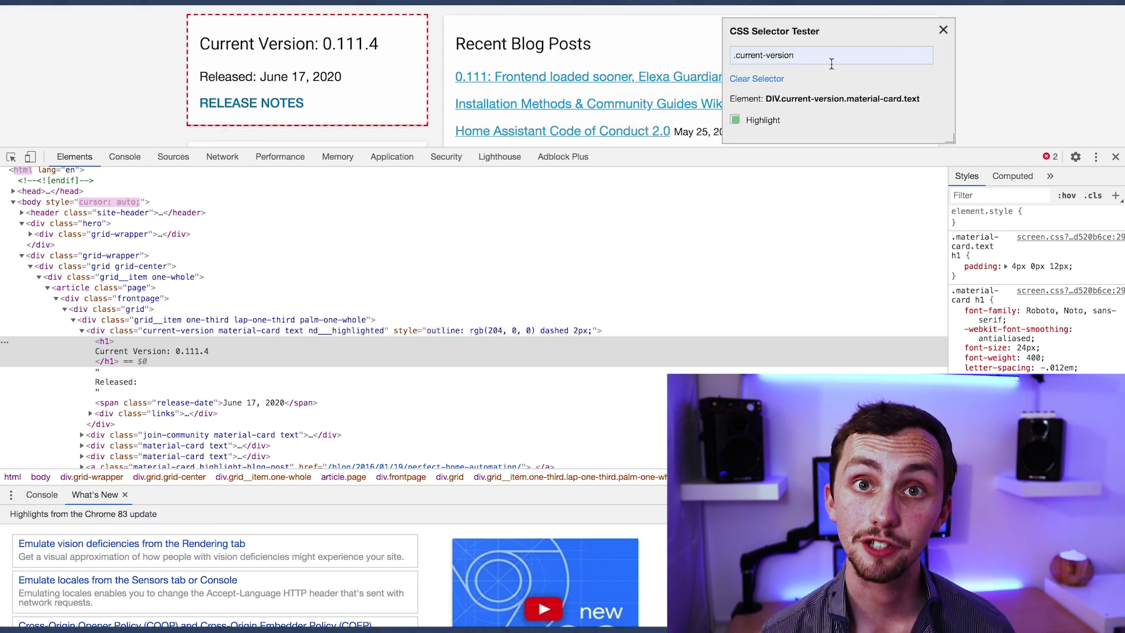
text(h1)
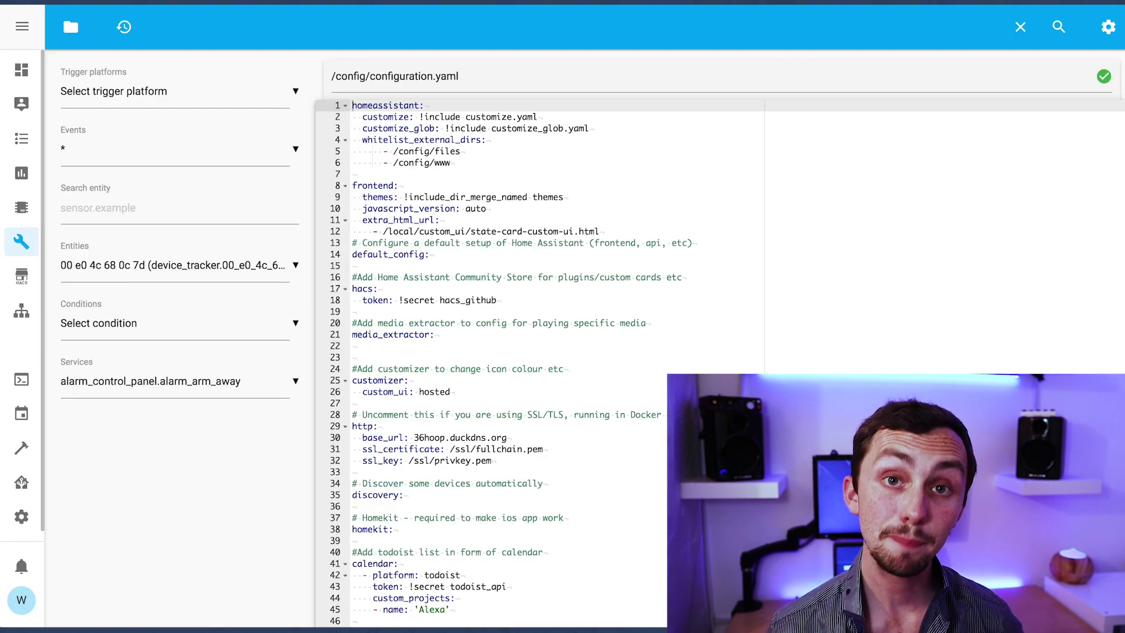
Find the sensor.yaml include in configuration.yaml and open sensor.yaml.
scroll(402, 371, down, 20)
drag(358, 323, 408, 326)
drag(501, 324, 384, 324)
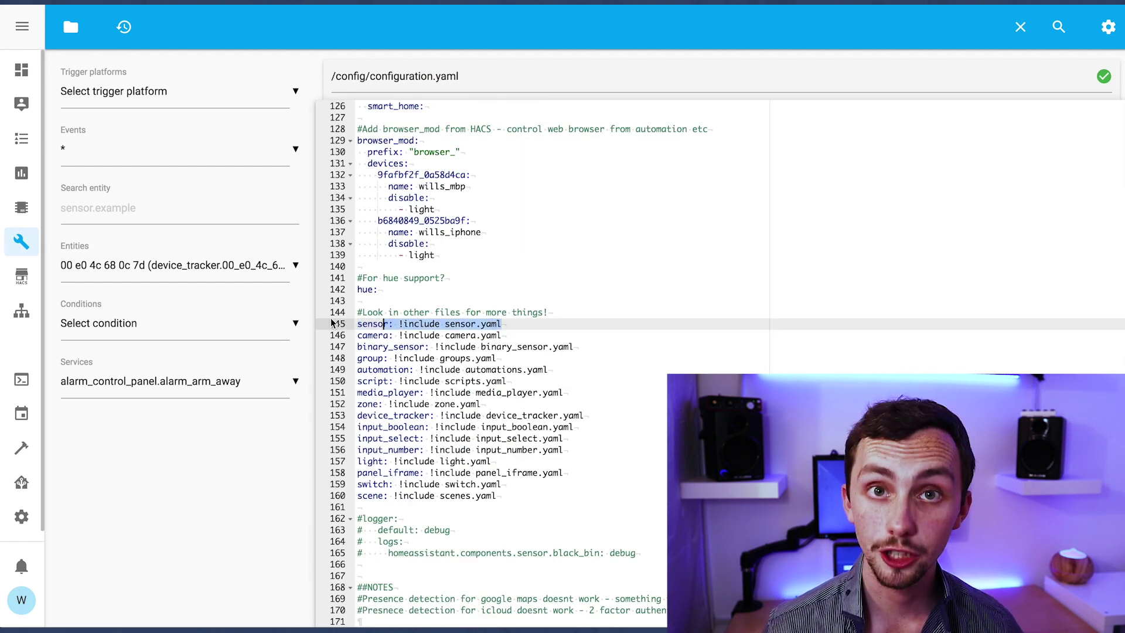
click(70, 26)
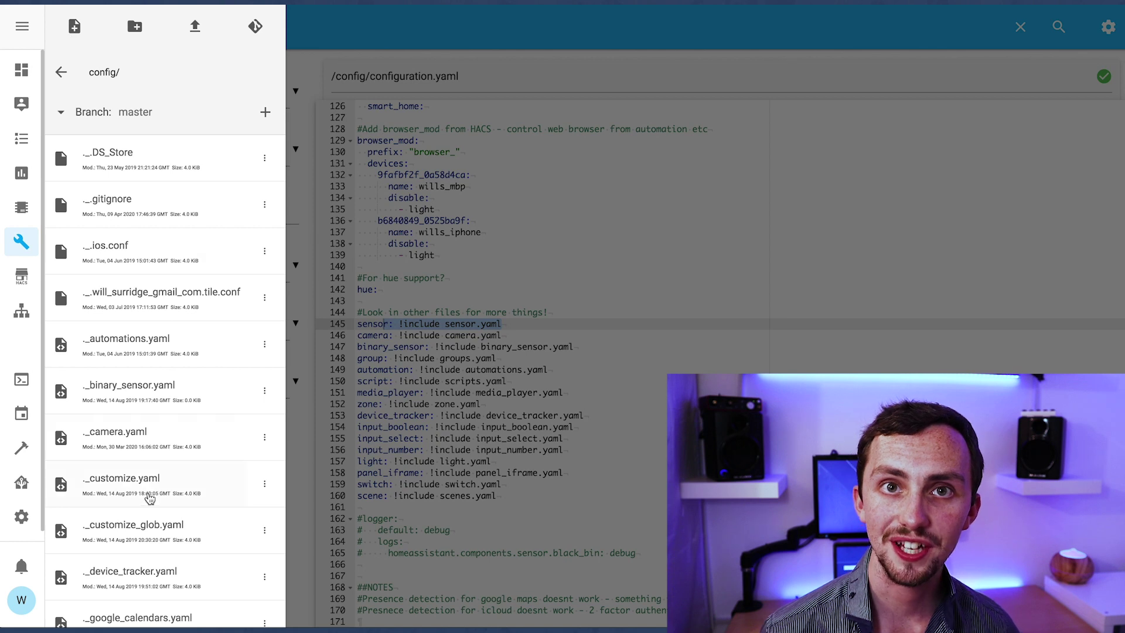
scroll(147, 496, down, 10)
scroll(150, 499, down, 2)
click(166, 246)
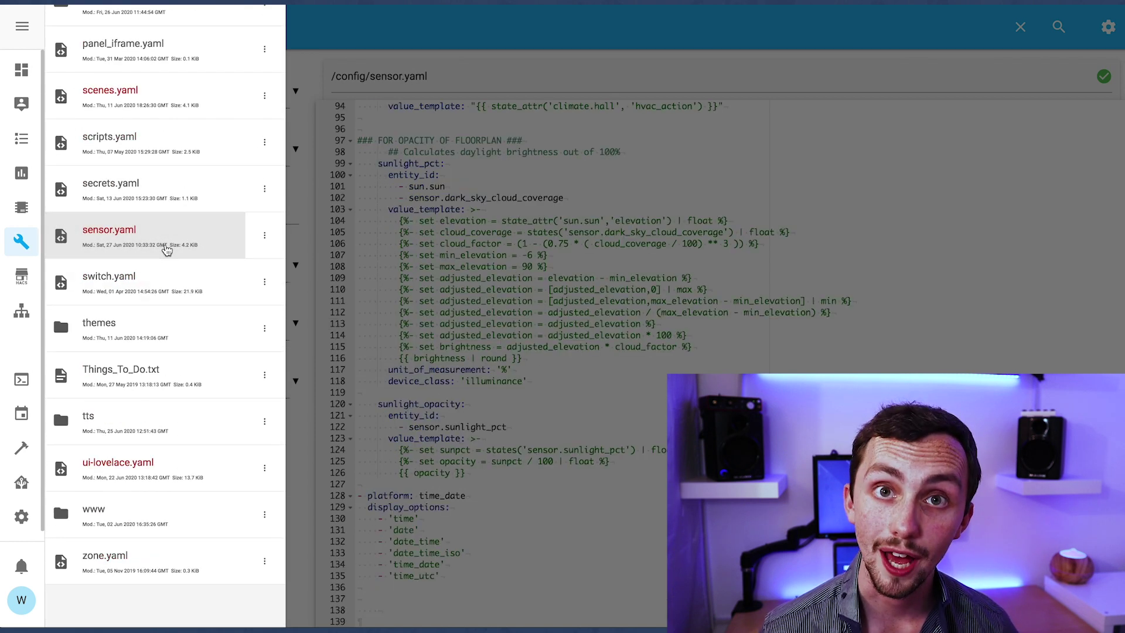
Append '- platform: scrape', 'name: Bins', 'resource:' and 'select:' lines to sensor.yaml.
click(410, 599)
text(- platform: scrape)
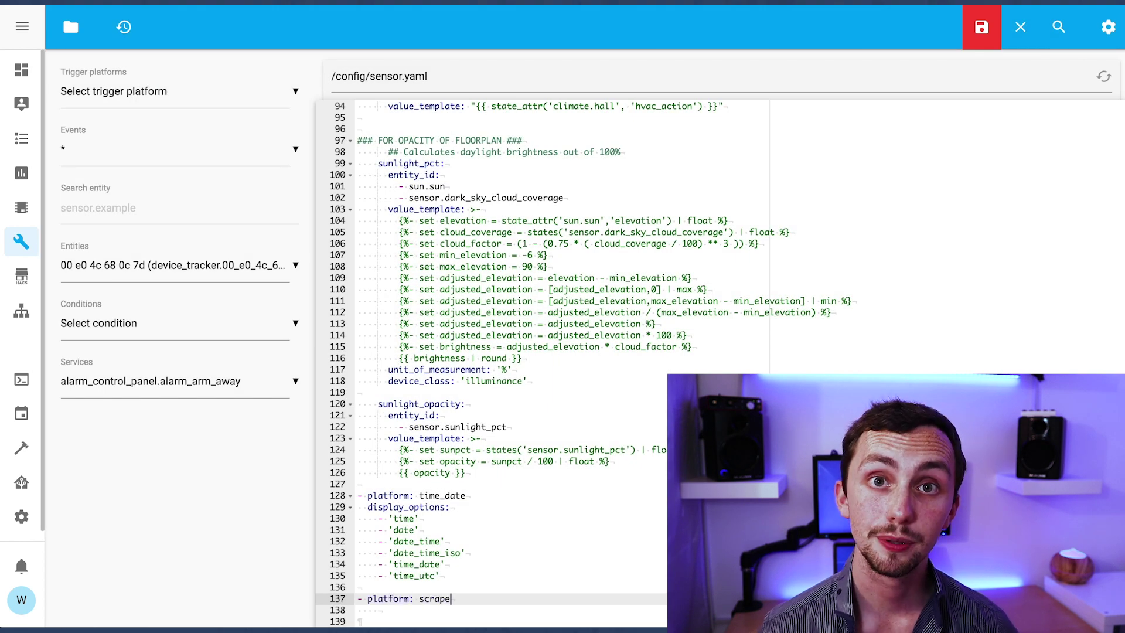
key(Return)
text(name: Bins)
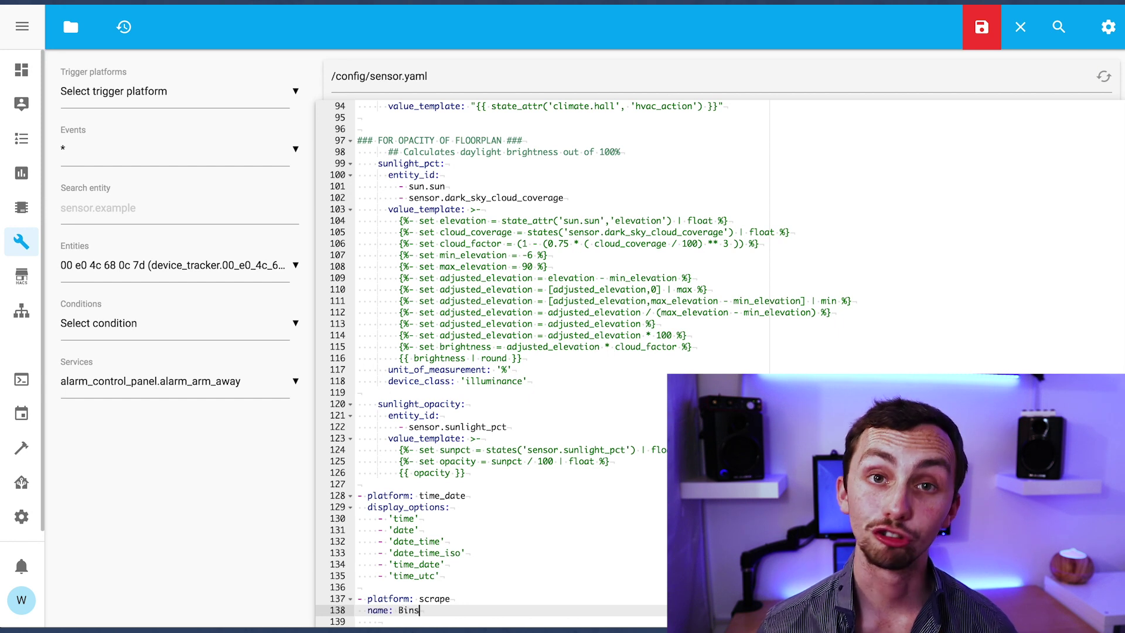
key(Return)
text(resource:)
key(Return)
text(select:)
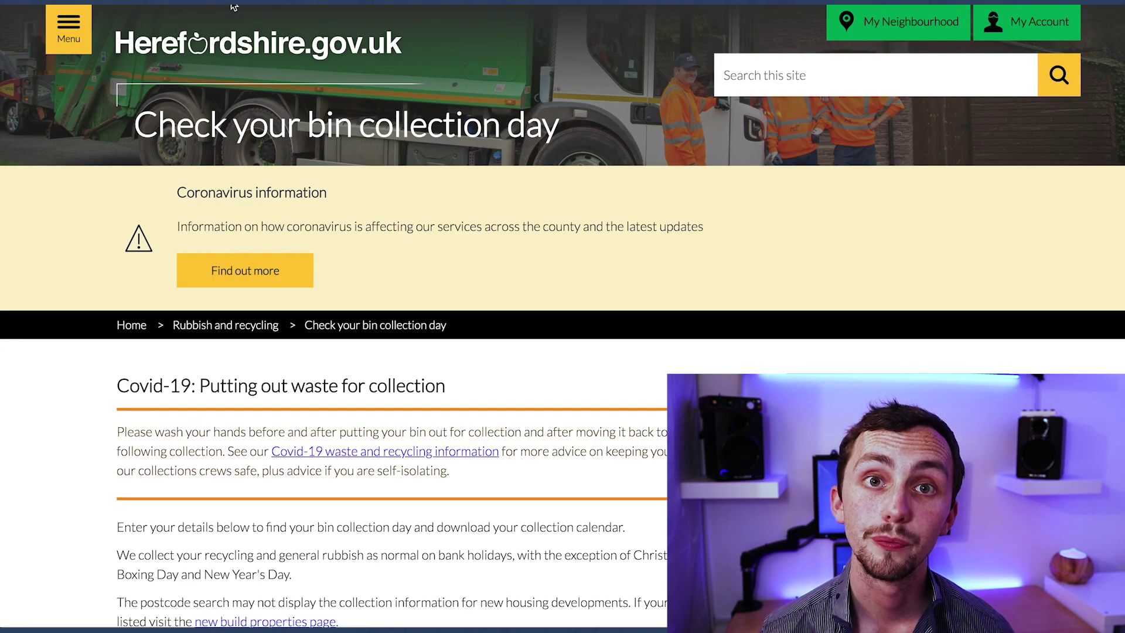
Inspect the General rubbish next collection text, Thursday 2 July 2020, on the Herefordshire bin page.
click(262, 271)
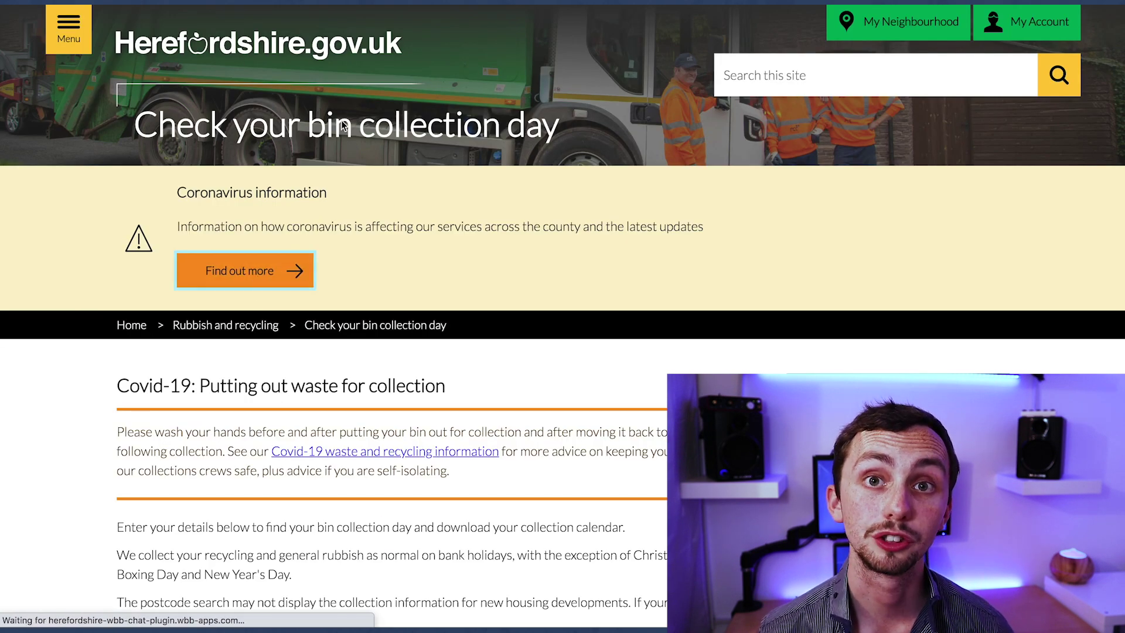
scroll(311, 161, left, 5)
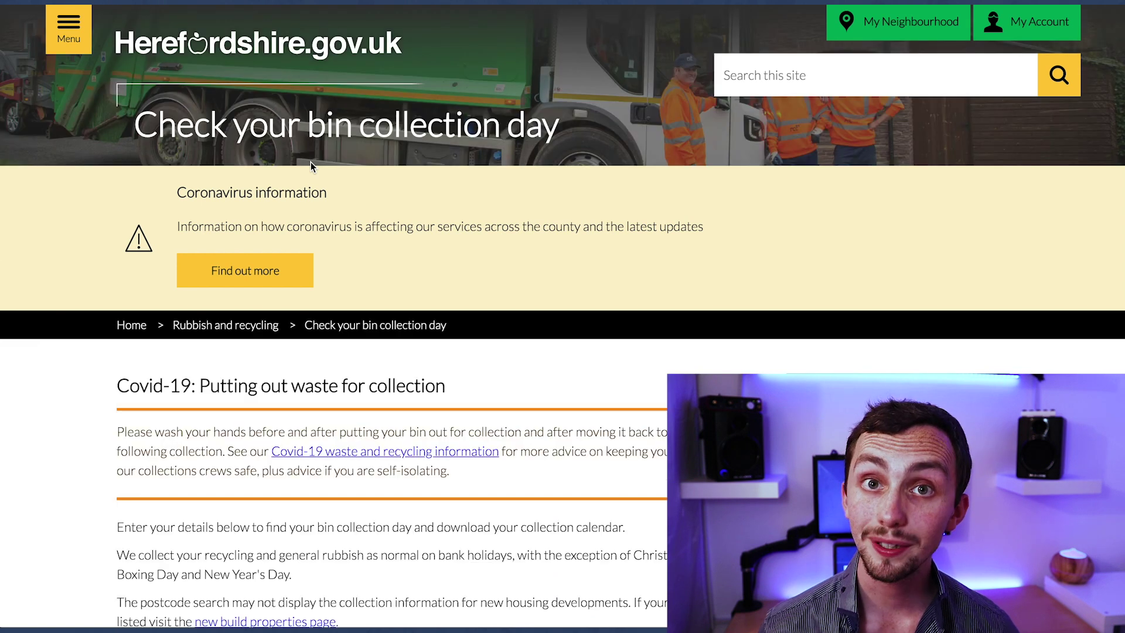
scroll(438, 290, down, 7)
scroll(438, 291, down, 2)
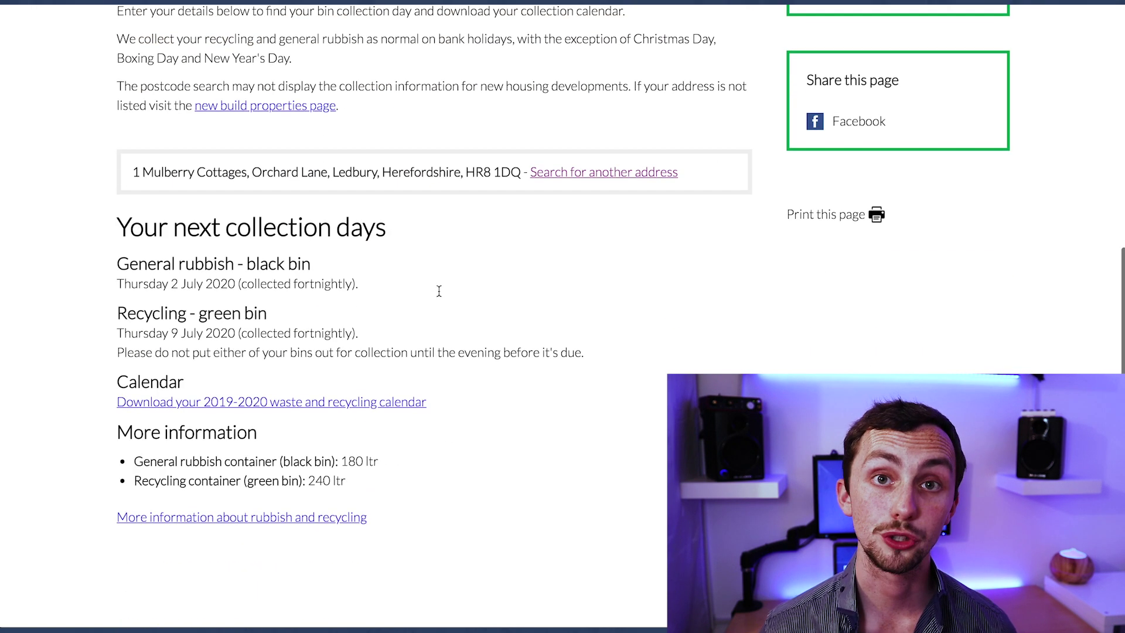
drag(118, 253, 374, 291)
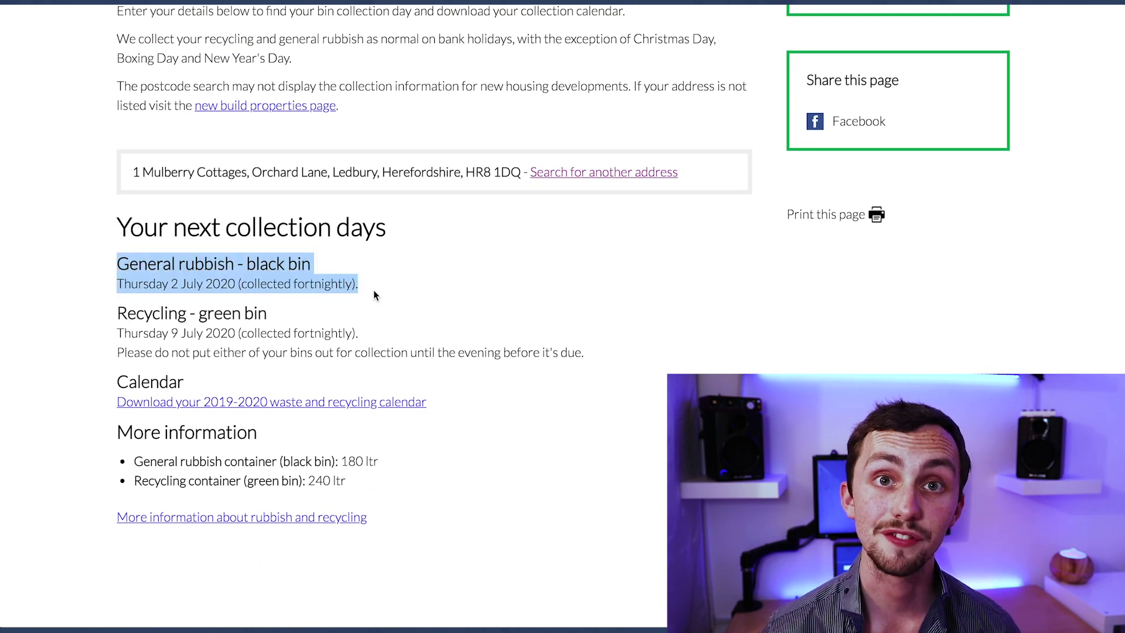
right_click(239, 284)
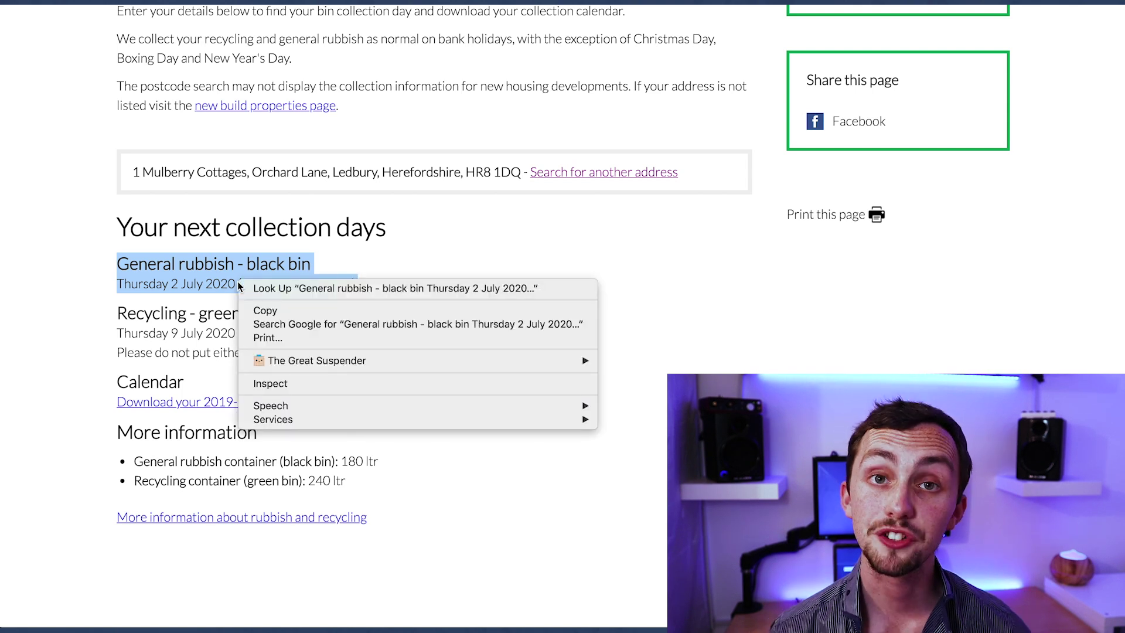
click(279, 382)
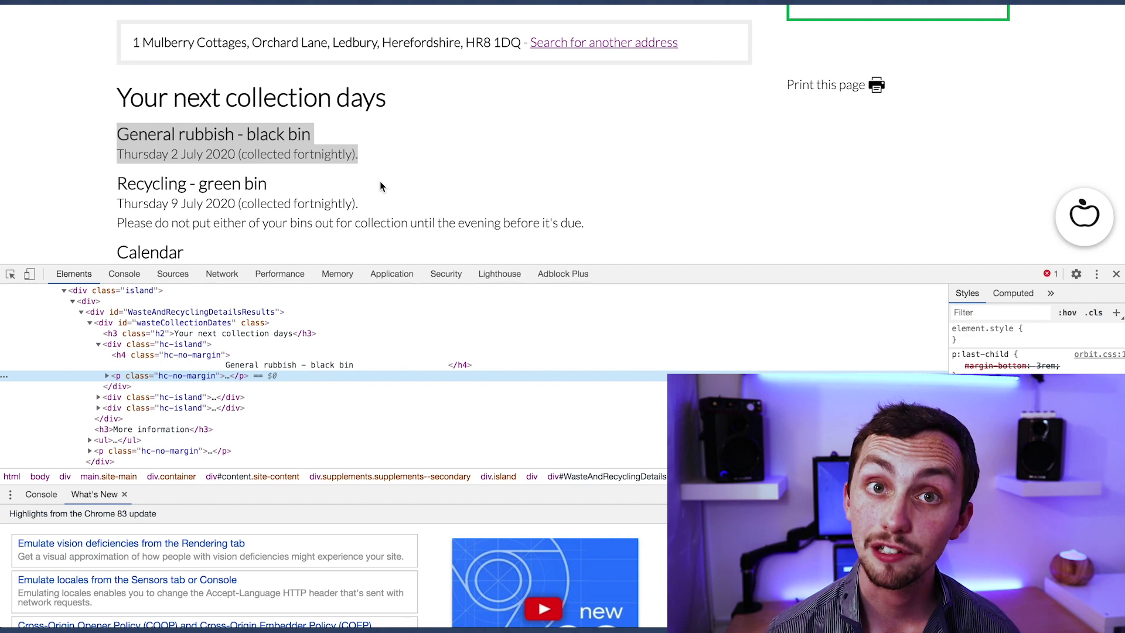
Expand the black bin markup down to the altnextWasteDay span holding Thursday 2 July 2020.
click(323, 367)
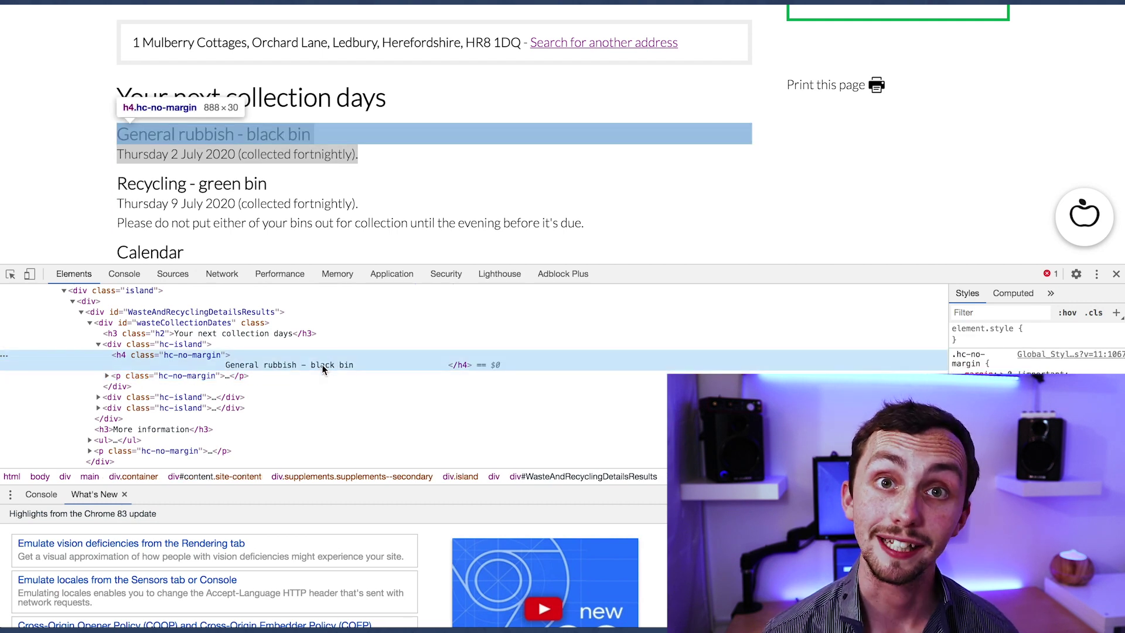
click(149, 375)
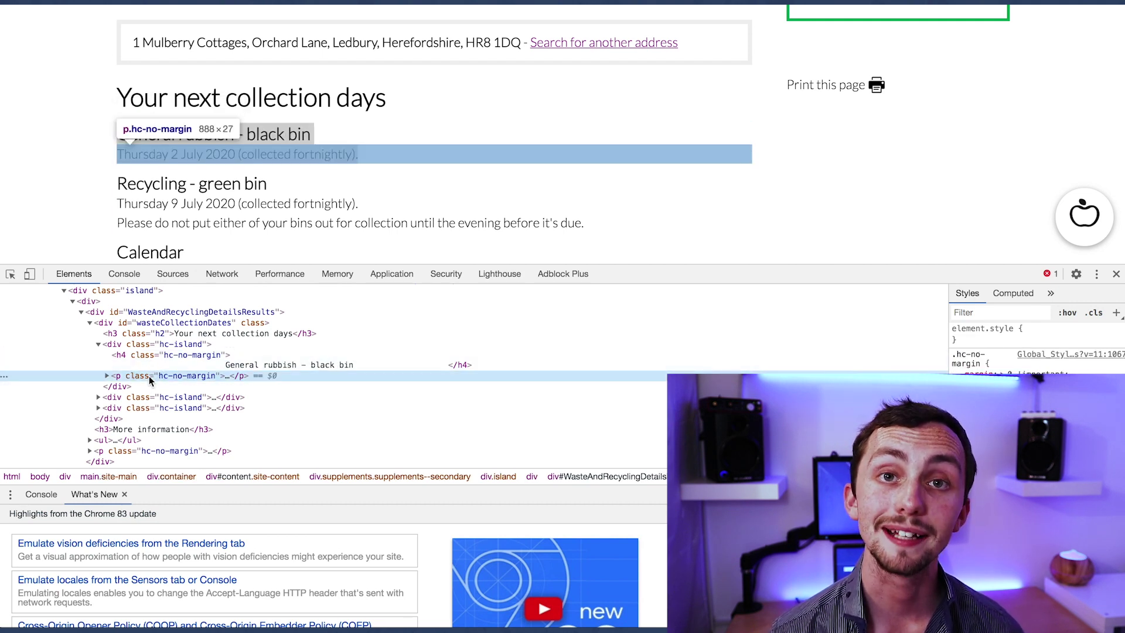
click(107, 376)
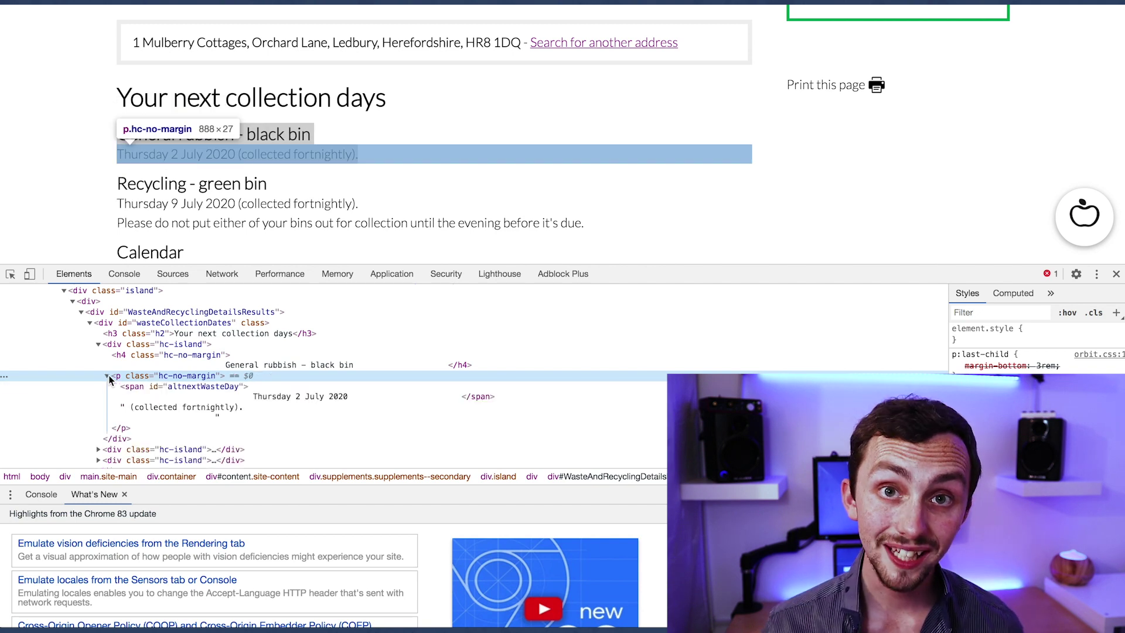
click(324, 397)
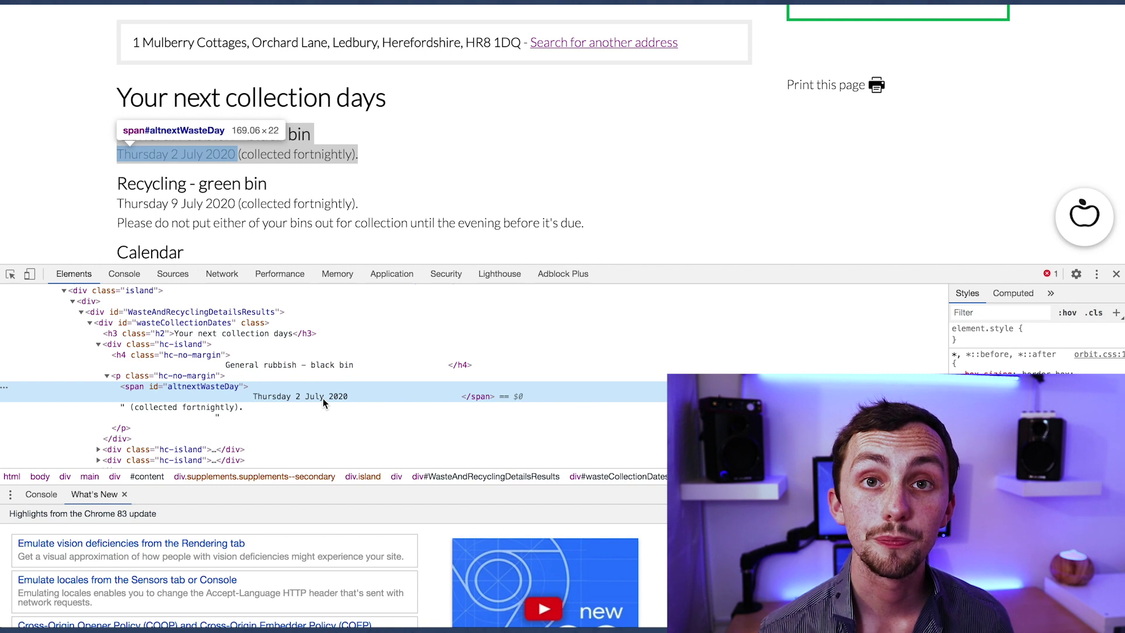
Reveal the altnextRecyclingDay span (Thursday 9 July 2020), then copy the altnextWasteDay id.
scroll(323, 402, down, 1)
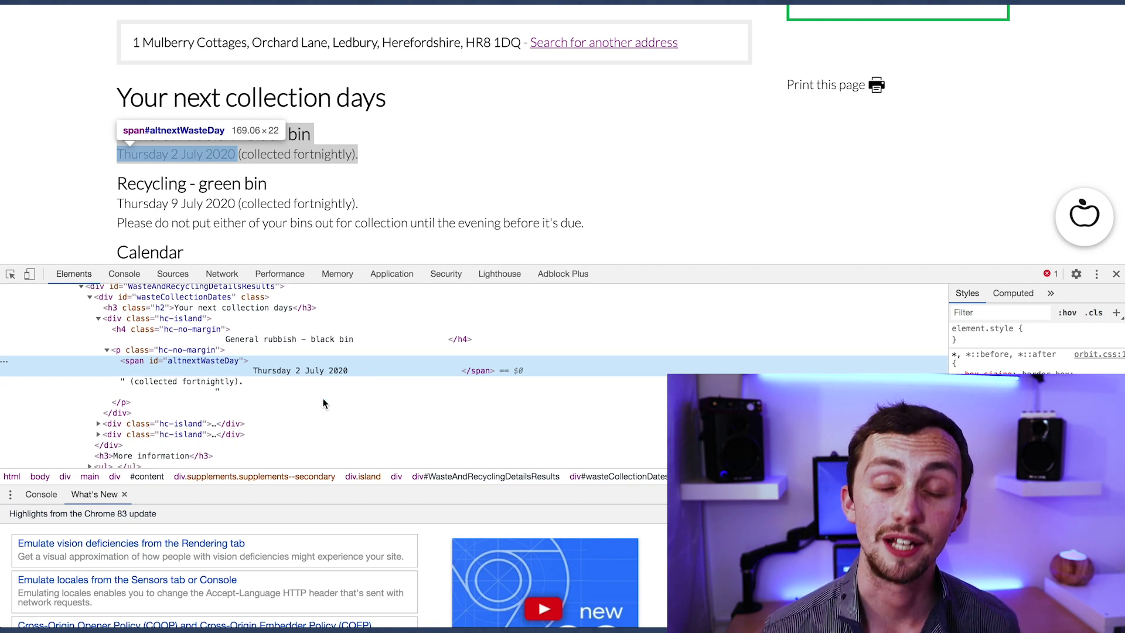
click(98, 424)
scroll(114, 437, down, 1)
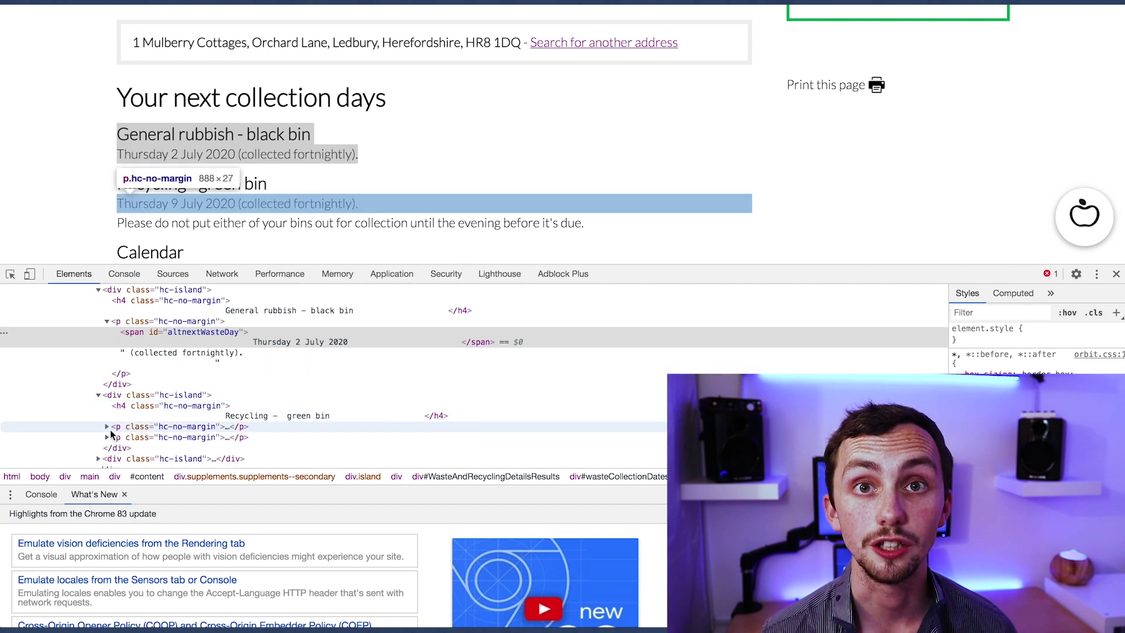
click(107, 429)
scroll(147, 437, down, 1)
scroll(148, 437, down, 1)
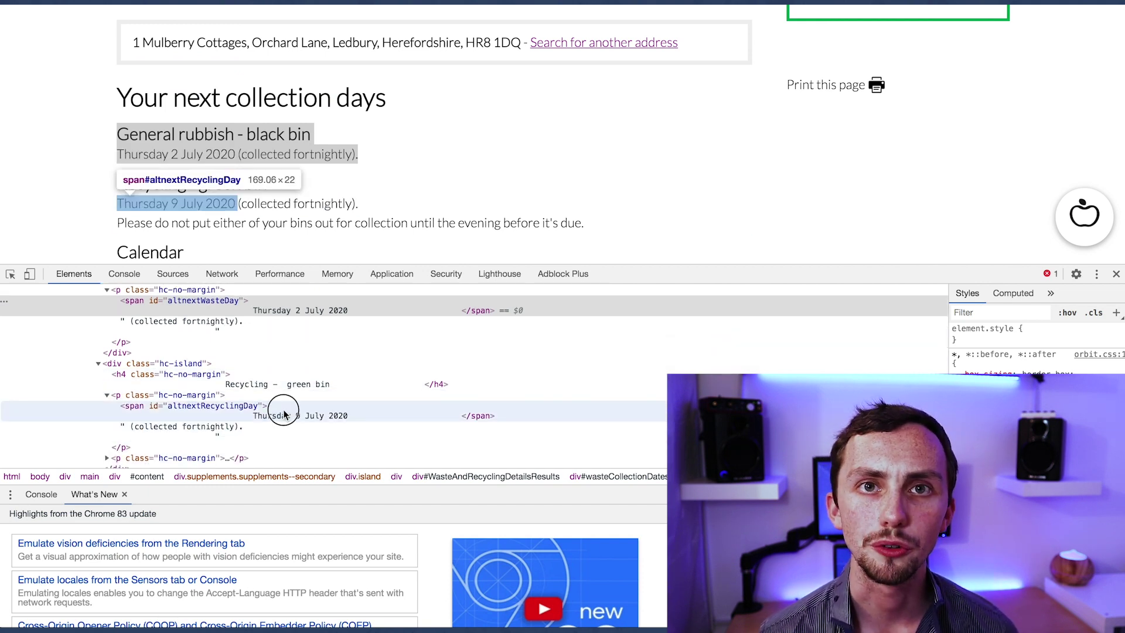
click(284, 415)
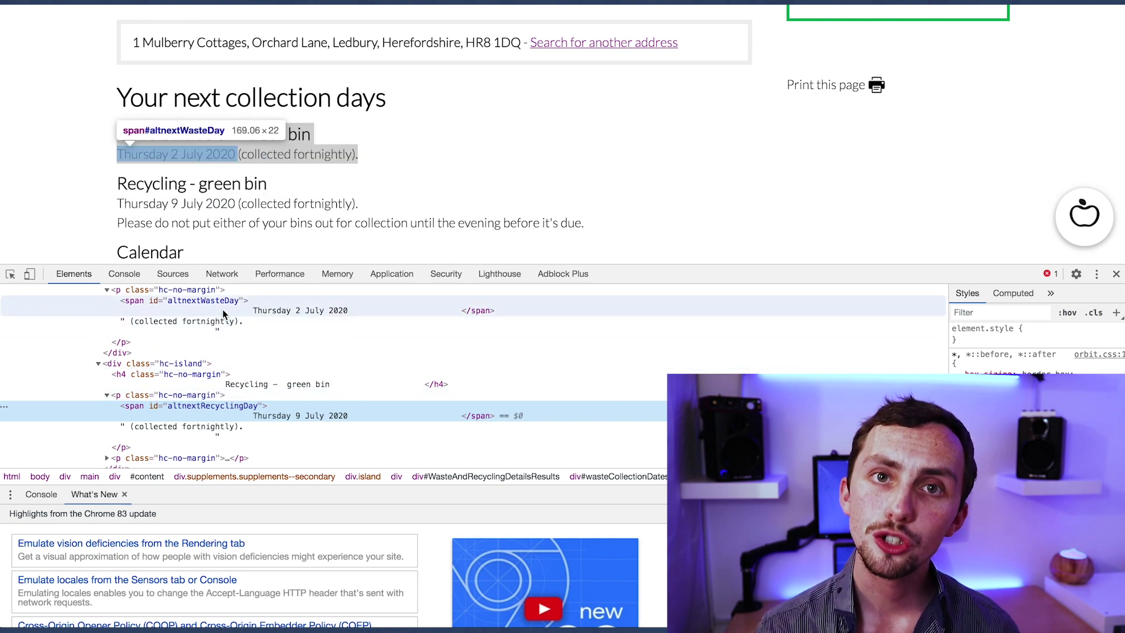
double_click(218, 300)
key(ctrl+c)
key(Escape)
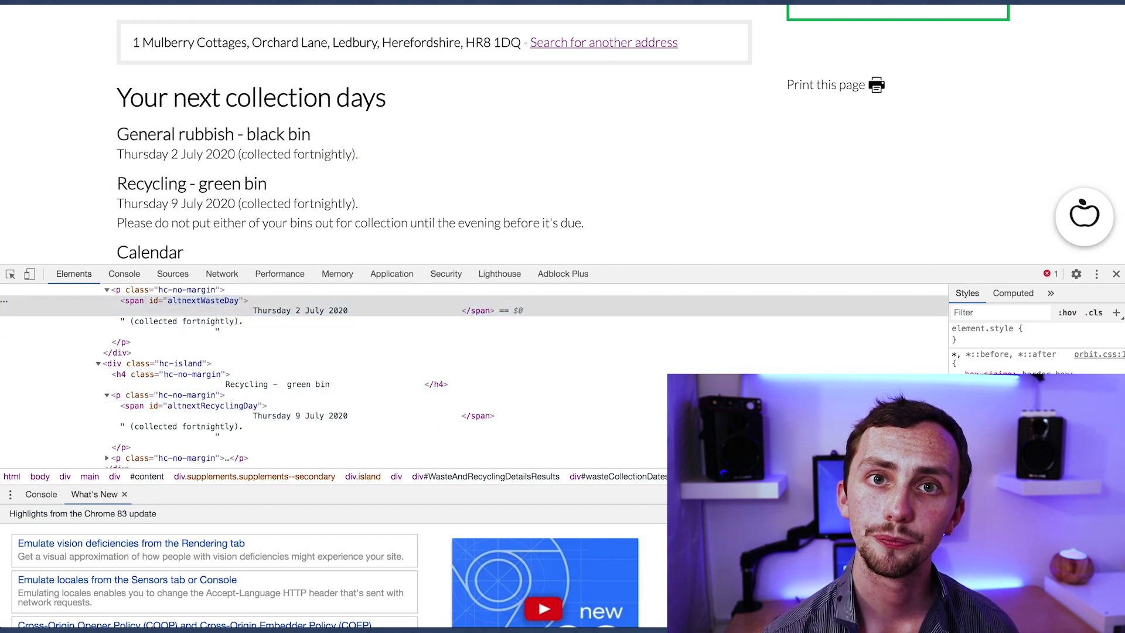
Test #altnextWasteDay in CSS Selector Tester, then paste it after select: in sensor.yaml.
key(ctrl+shift+s)
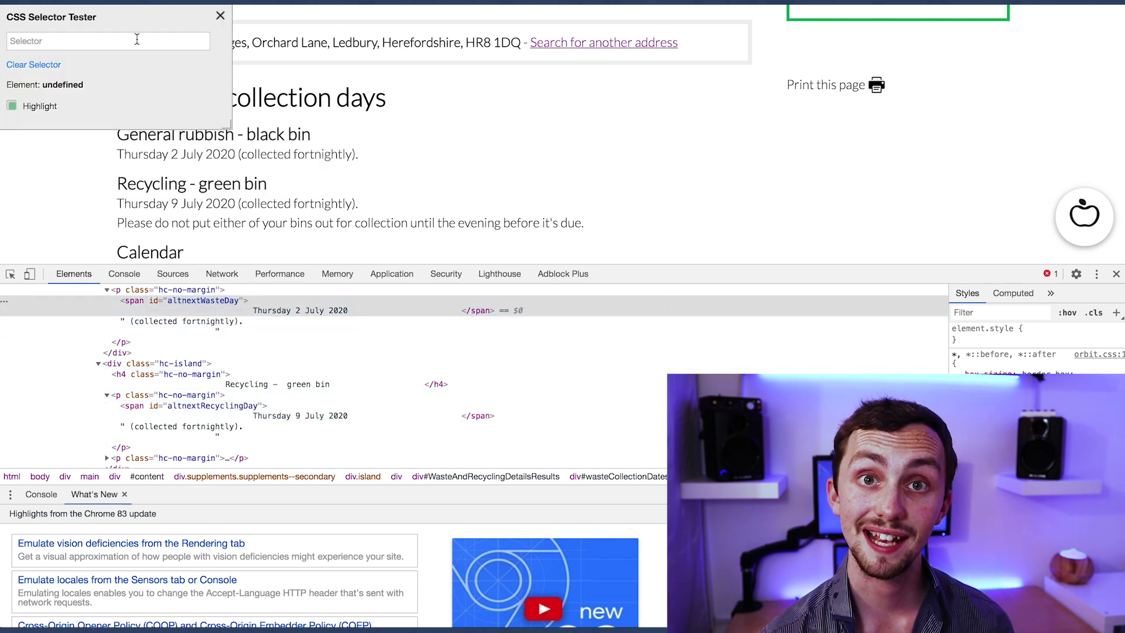
click(133, 40)
text(#)
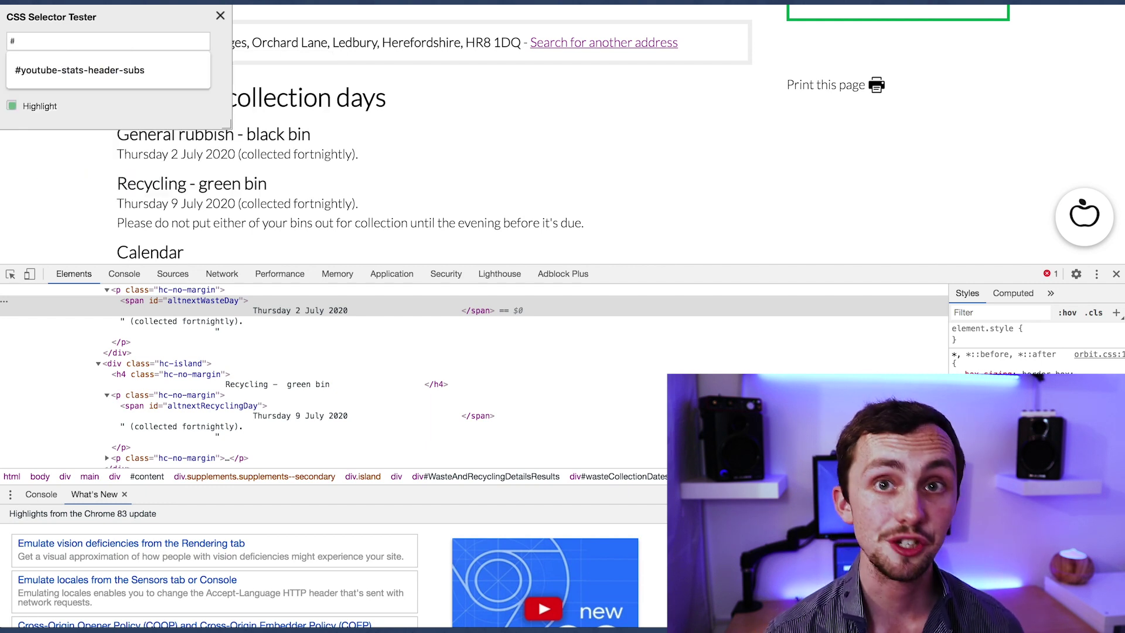
key(ctrl+v)
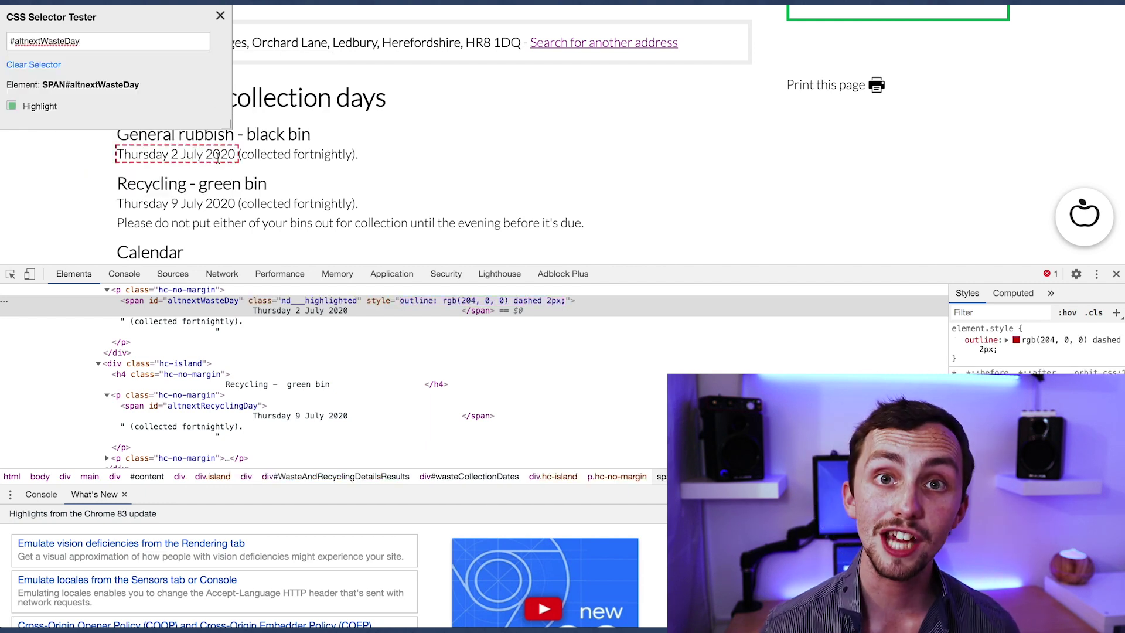
double_click(109, 47)
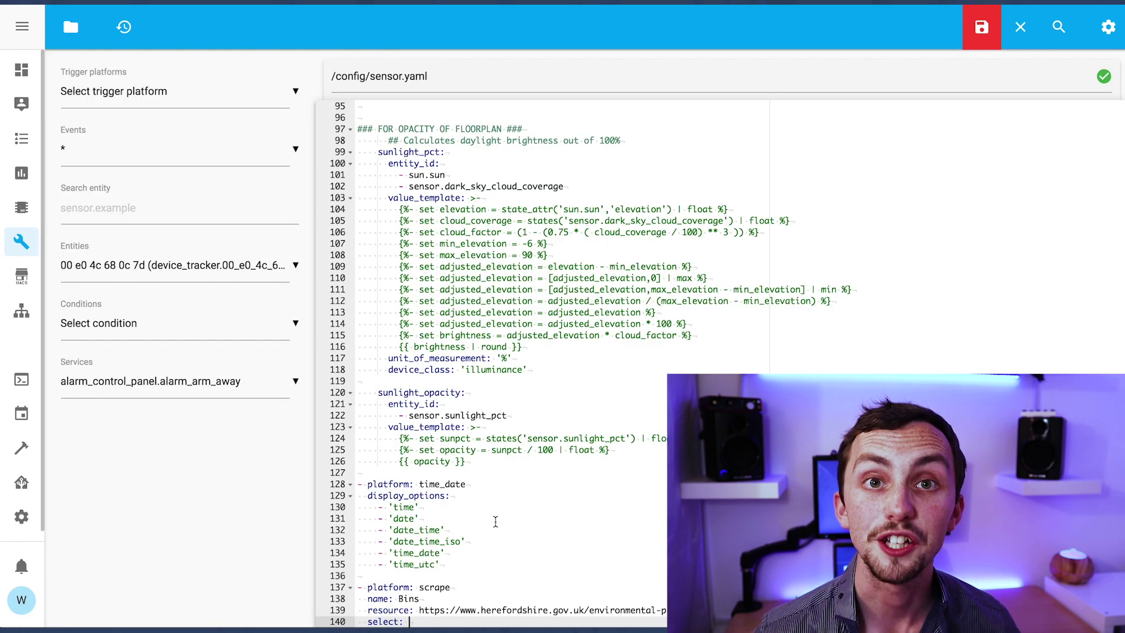
text(#altnextWasteDay)
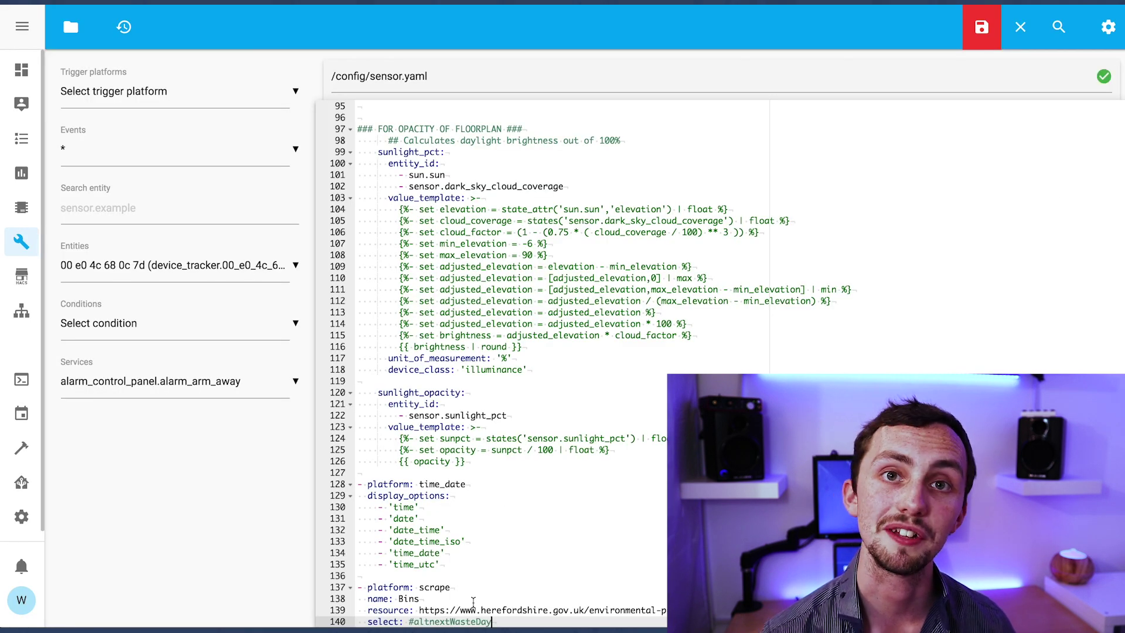
Wrap the line-140 select value in double quotes as "#altnextWasteDay".
scroll(474, 603, down, 1)
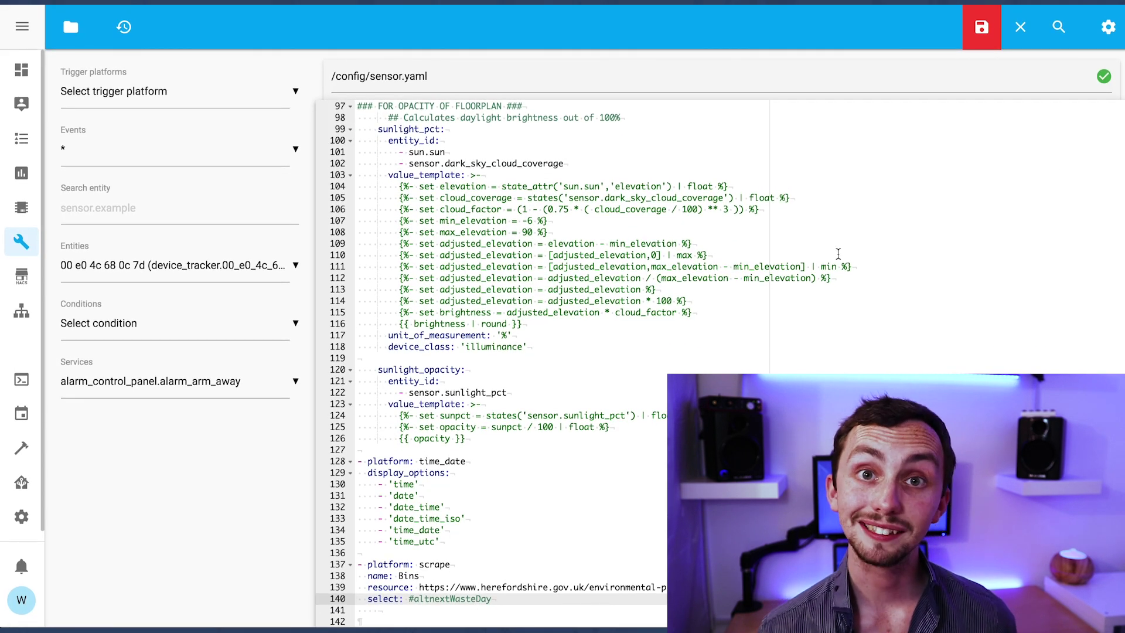
text(")
key(Home)
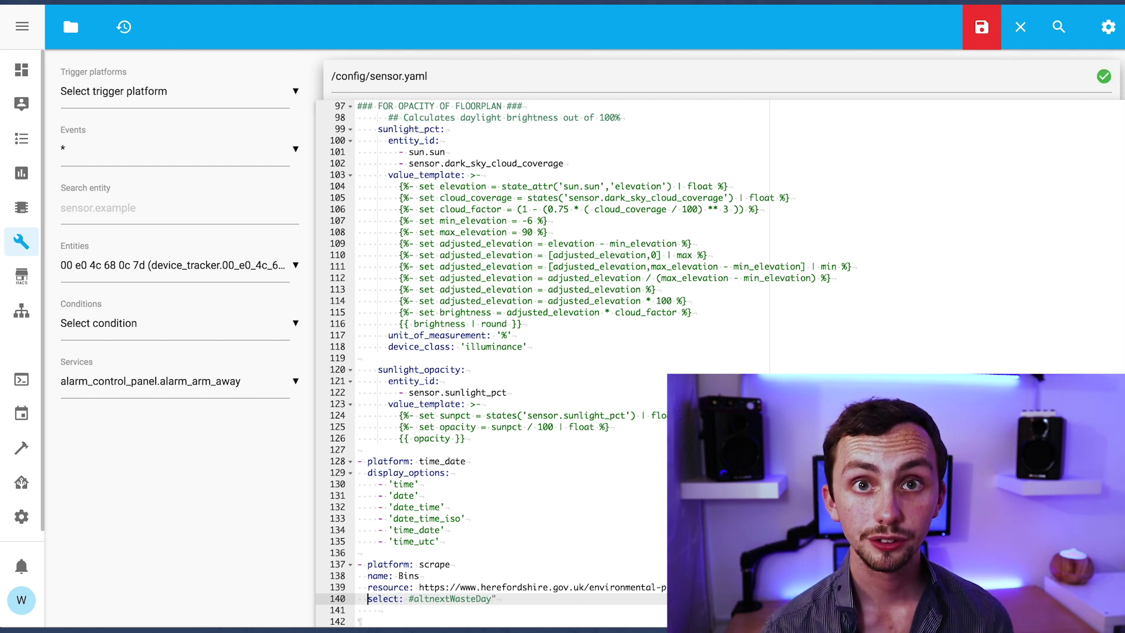
text(")
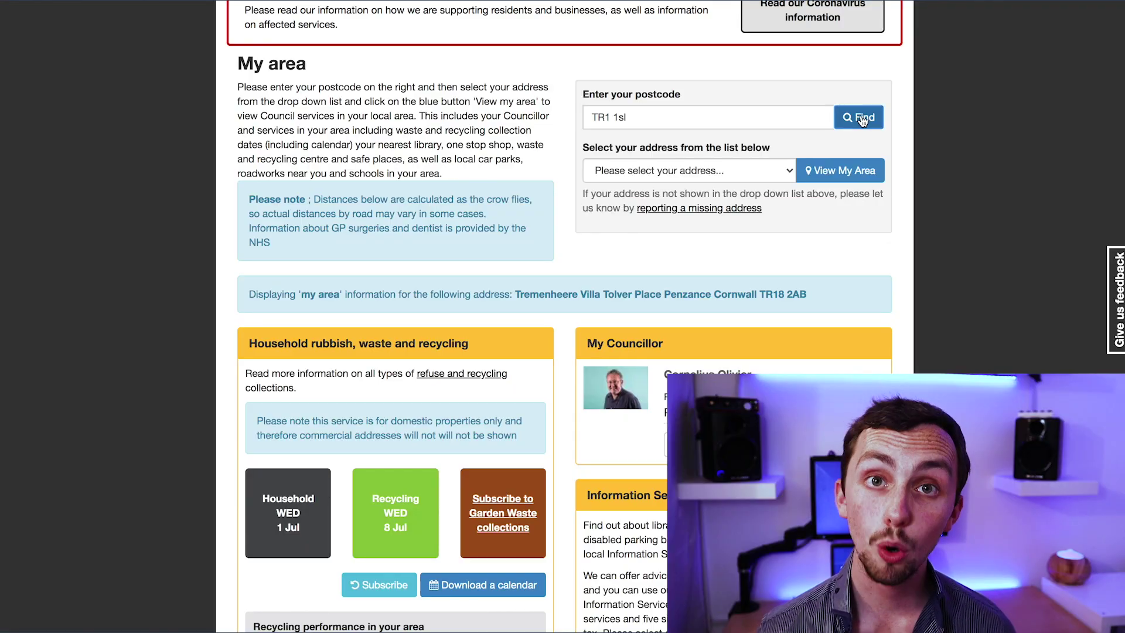
Pick a Truro address and view its household and recycling collections, both THU 2 Jul.
click(745, 167)
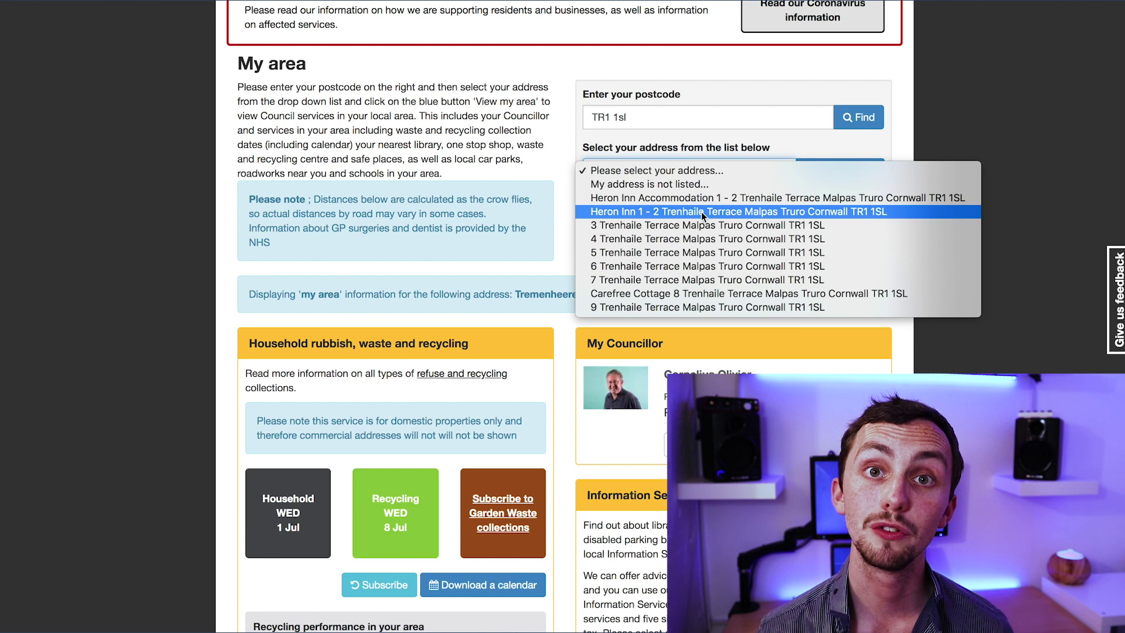
click(718, 209)
click(810, 171)
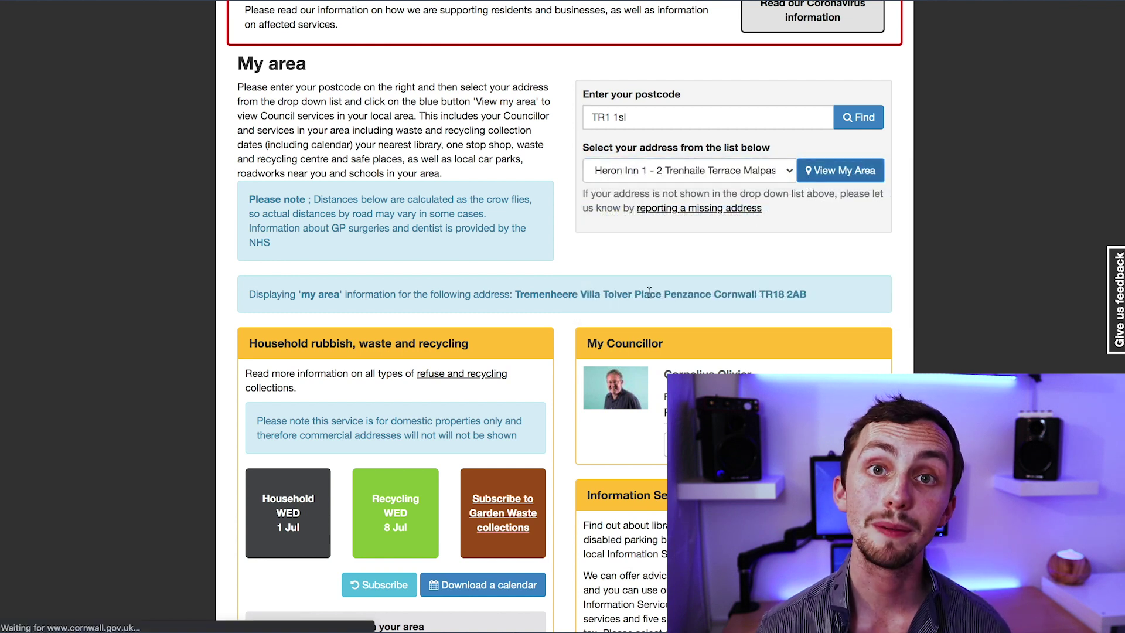
scroll(649, 293, down, 3)
scroll(499, 396, down, 3)
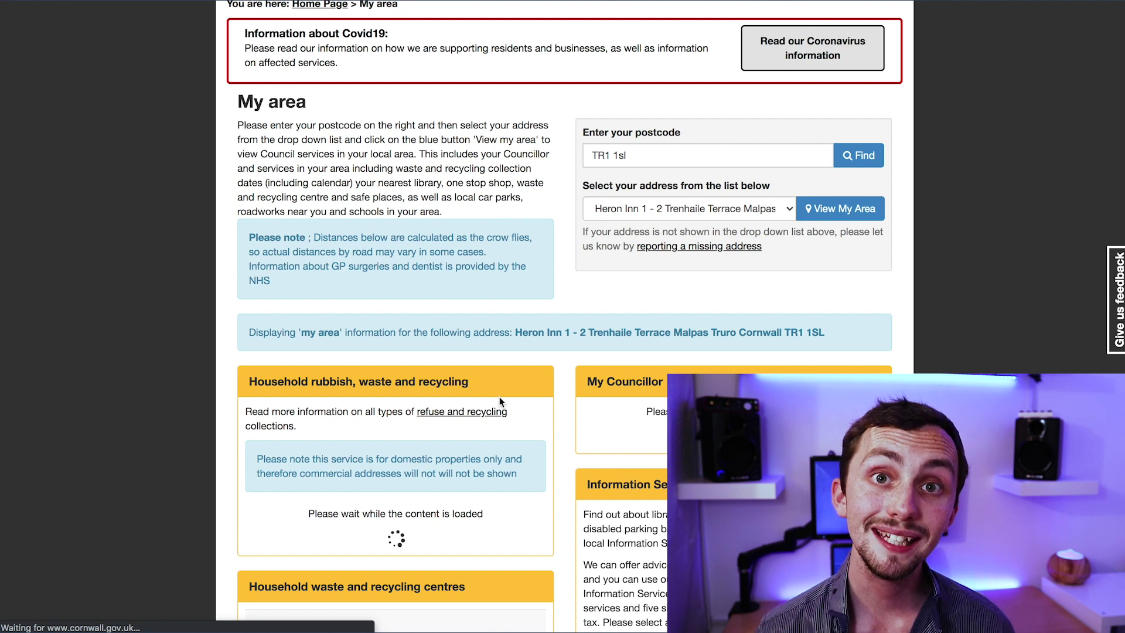
scroll(459, 414, down, 1)
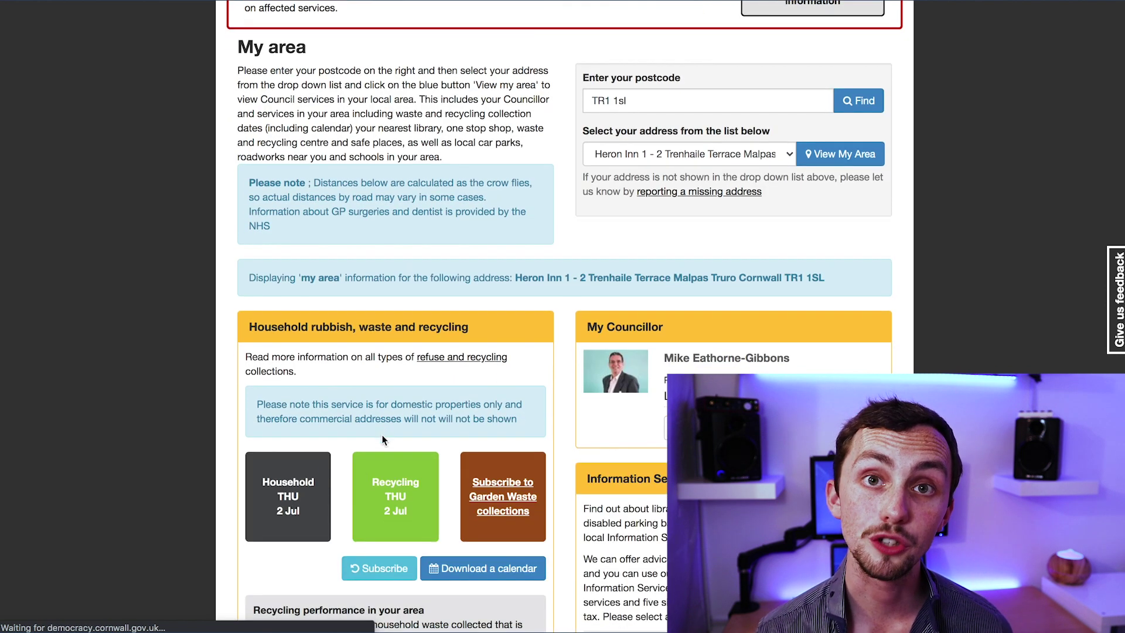
scroll(382, 437, down, 4)
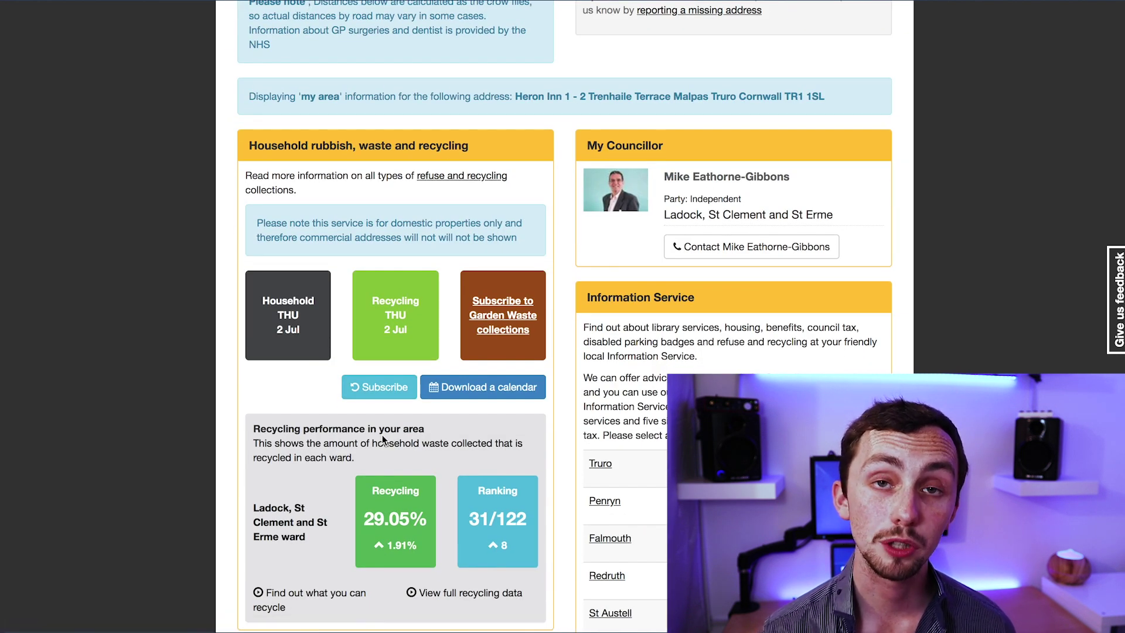
scroll(647, 380, up, 7)
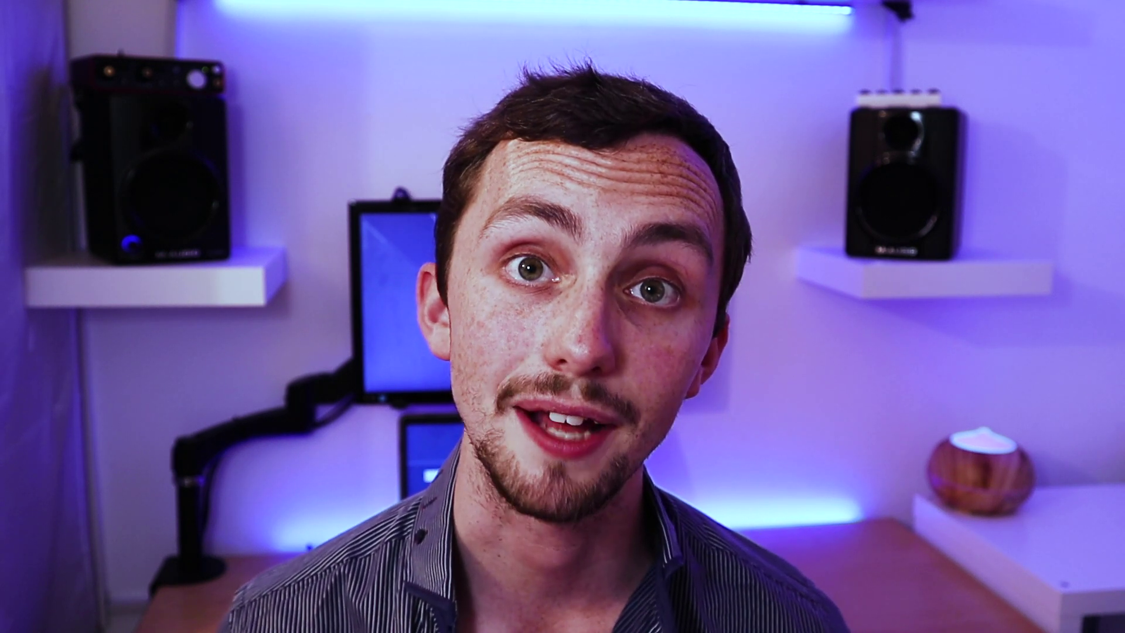
Save the edited sensor.yaml and navigate to Configuration > Server Controls.
click(986, 41)
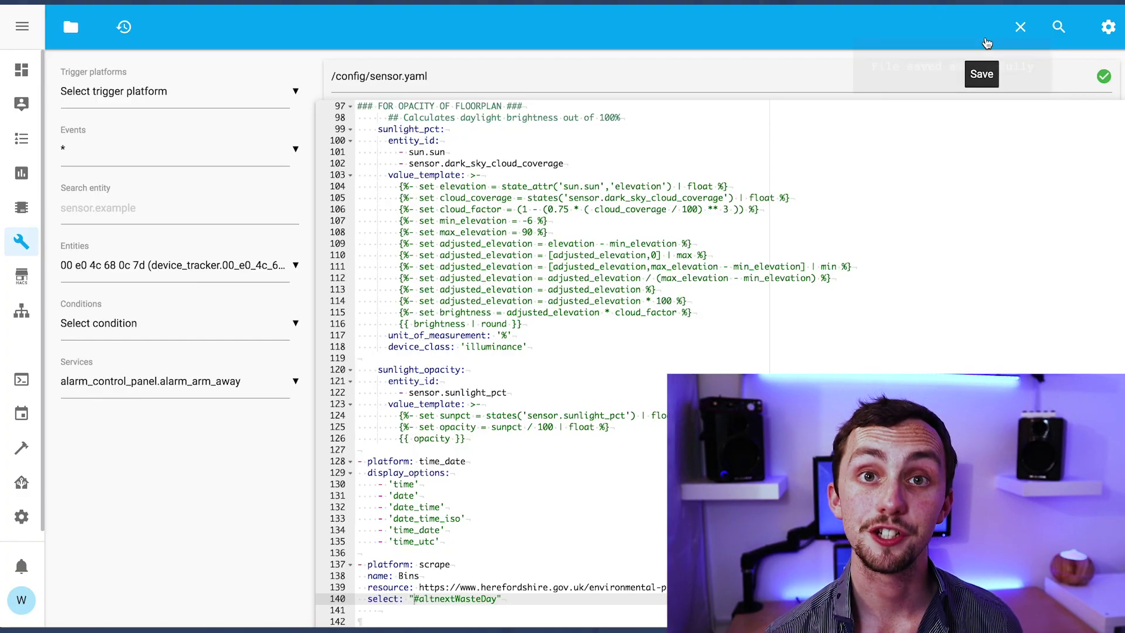
click(15, 518)
scroll(580, 516, down, 7)
click(580, 517)
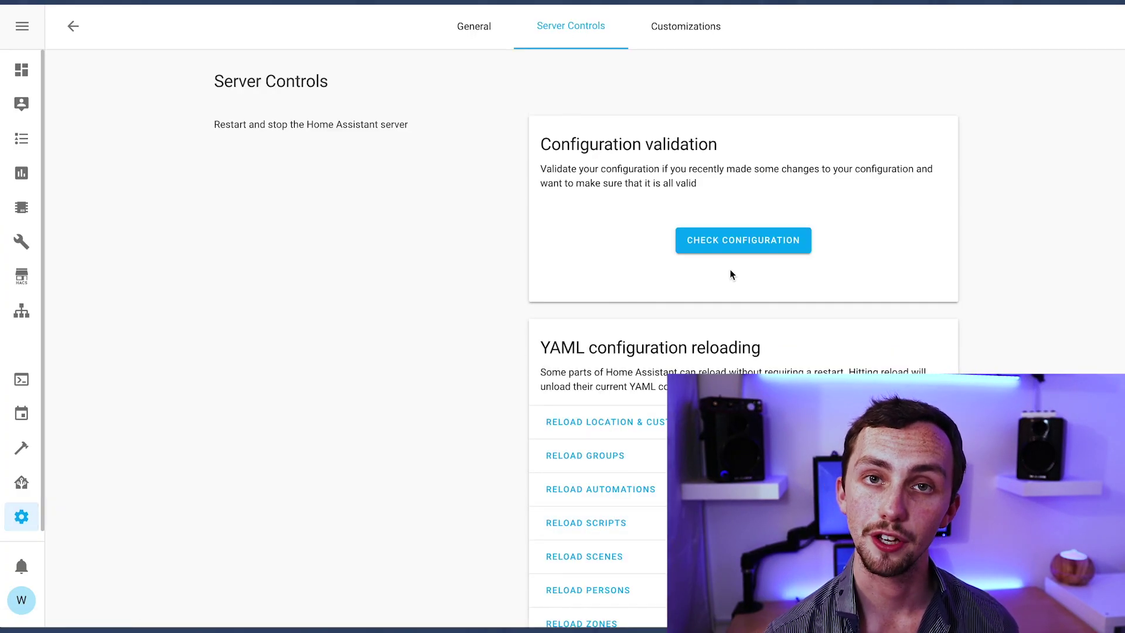
Run Check Configuration and confirm sensor.bins shows Thursday 2 July 2020.
click(729, 241)
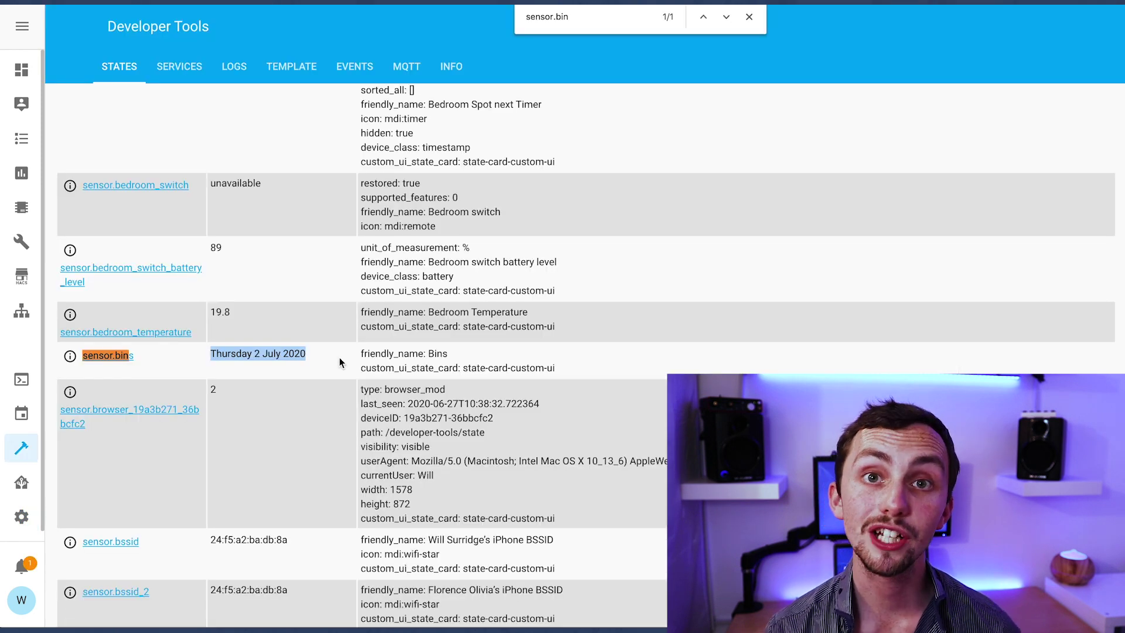
drag(335, 354, 187, 354)
click(187, 354)
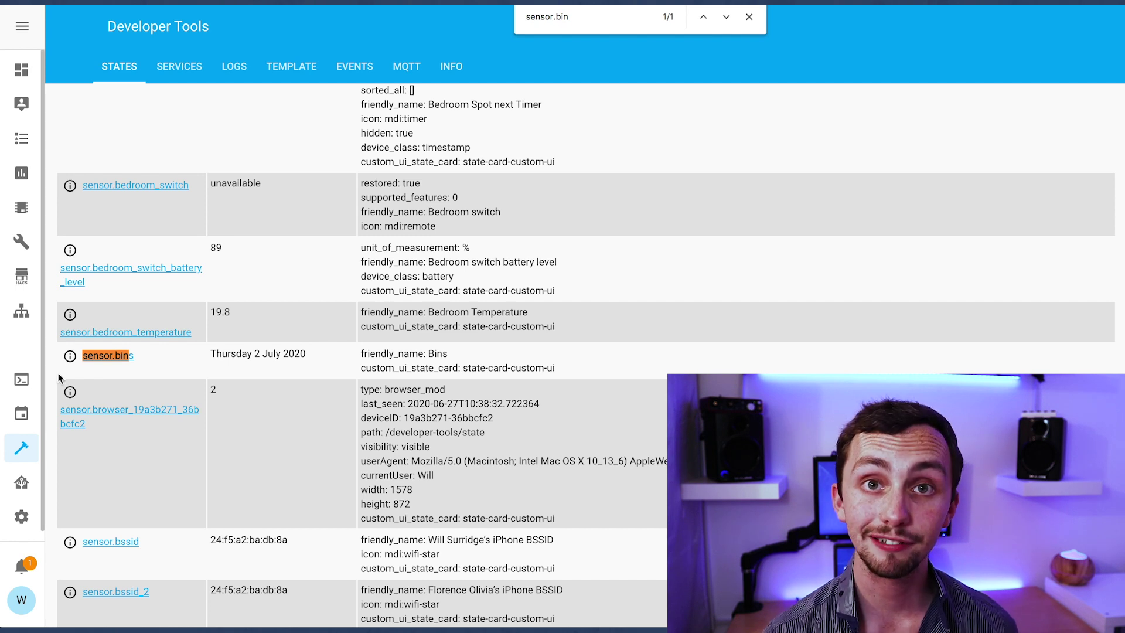
Return to the File Editor to reopen sensor.yaml below the Bins sensor.
click(26, 243)
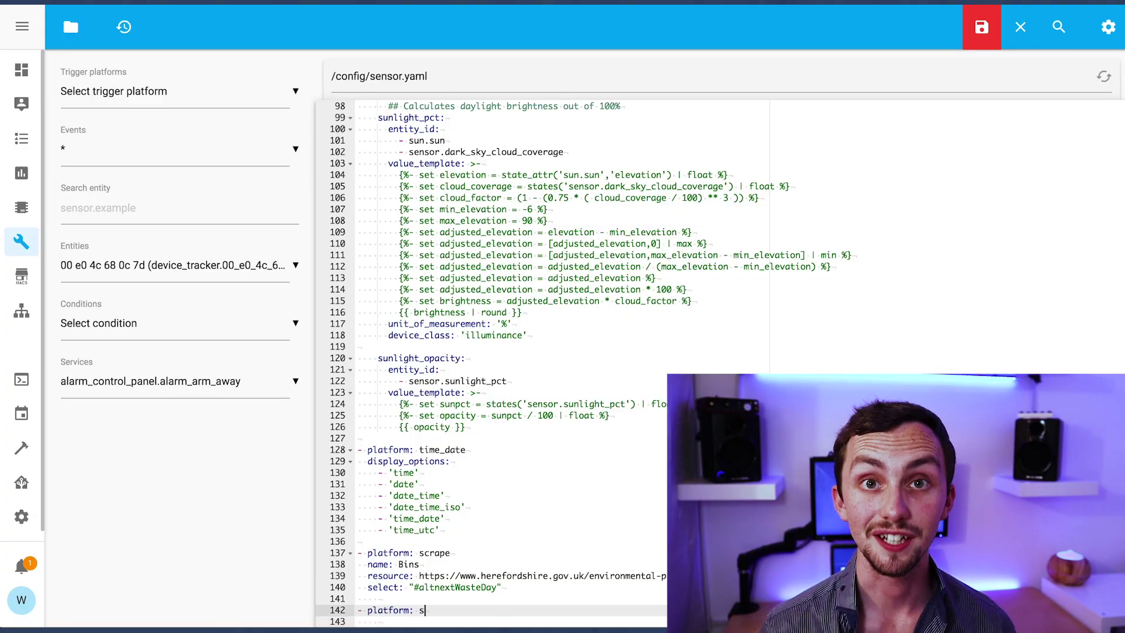
Start the second scrape sensor with 'name: Subs' plus empty resource and select keys.
key(BackSpace)
key(BackSpace)
key(Return)
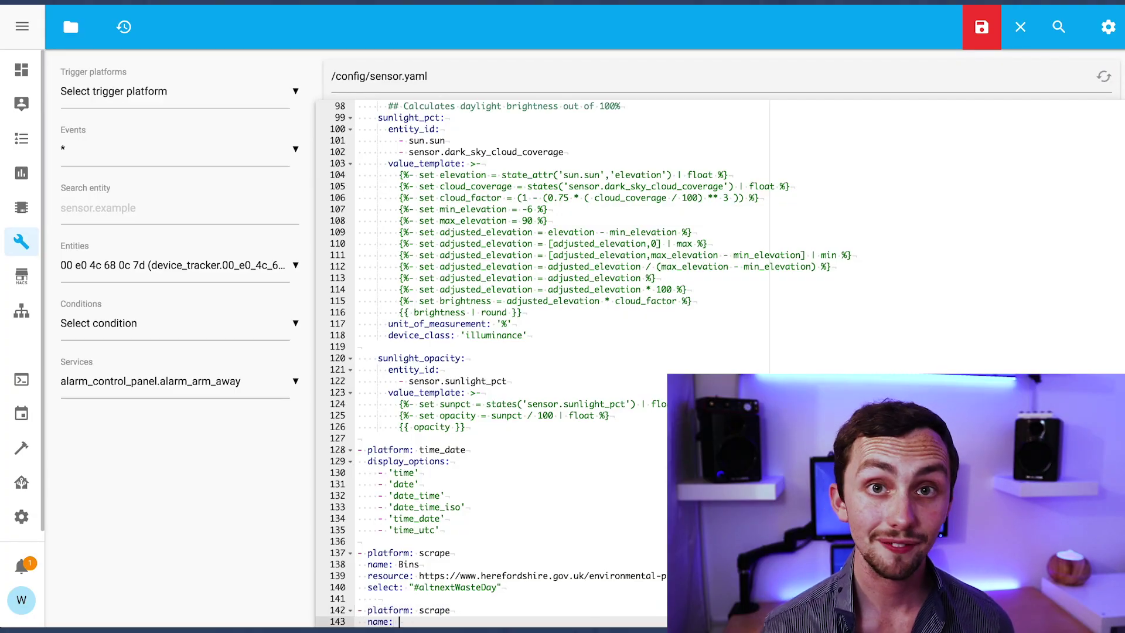
text(name: Subs)
key(Return)
text(resource:)
key(Return)
text(selec)
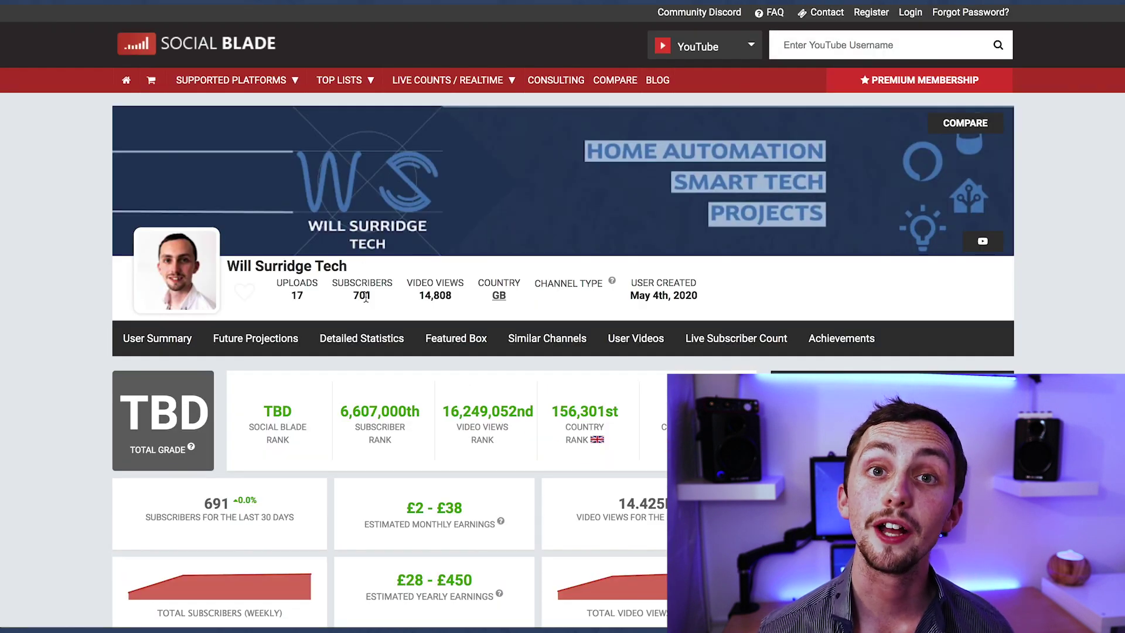
Inspect Social Blade's 701 subscriber count and select the hidden span's id youtube-stats-header-subs.
right_click(364, 292)
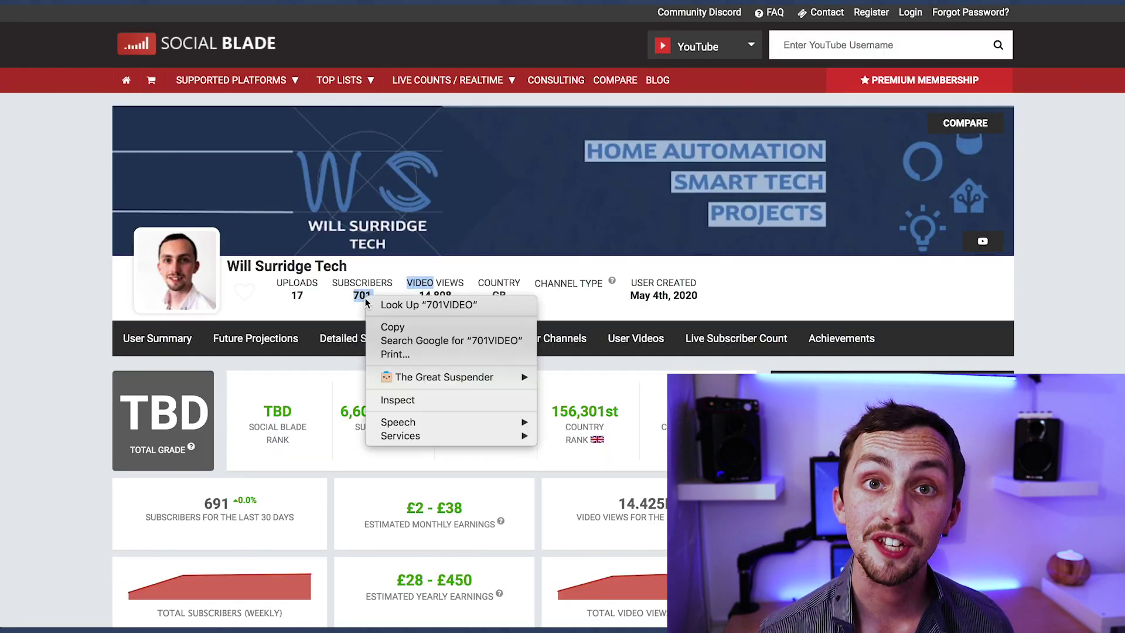
click(391, 403)
scroll(498, 185, down, 2)
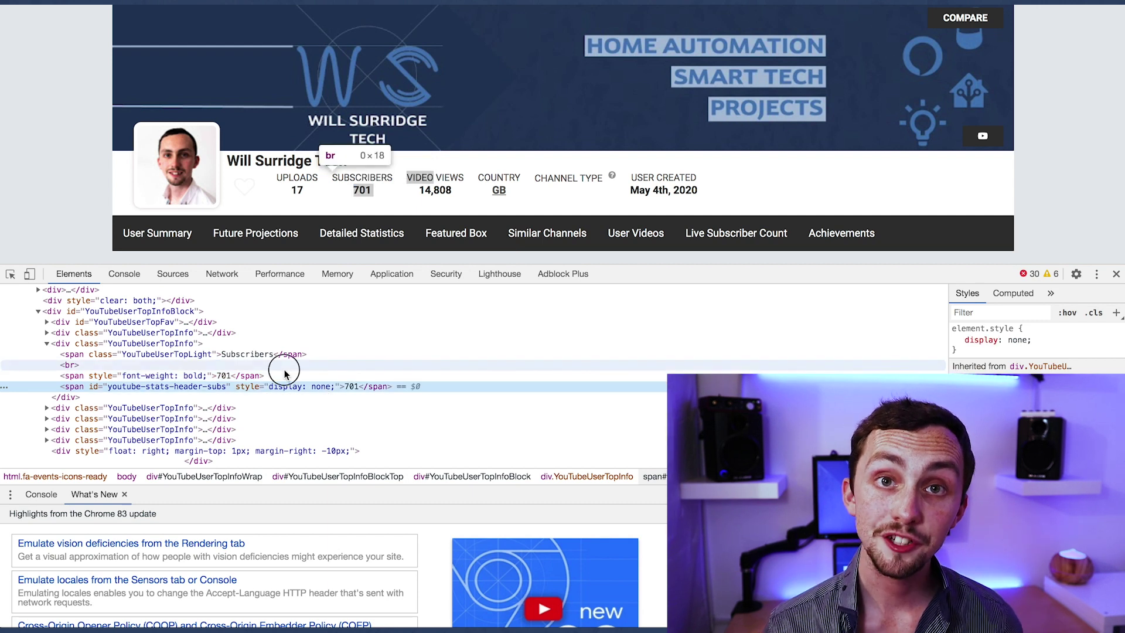
click(74, 347)
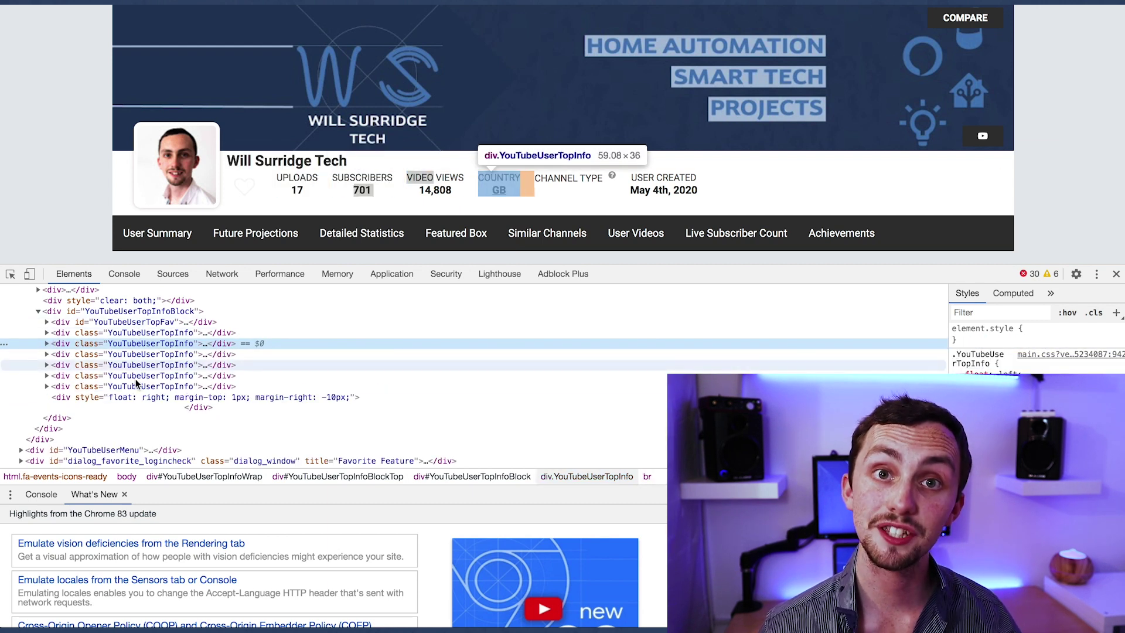
click(84, 355)
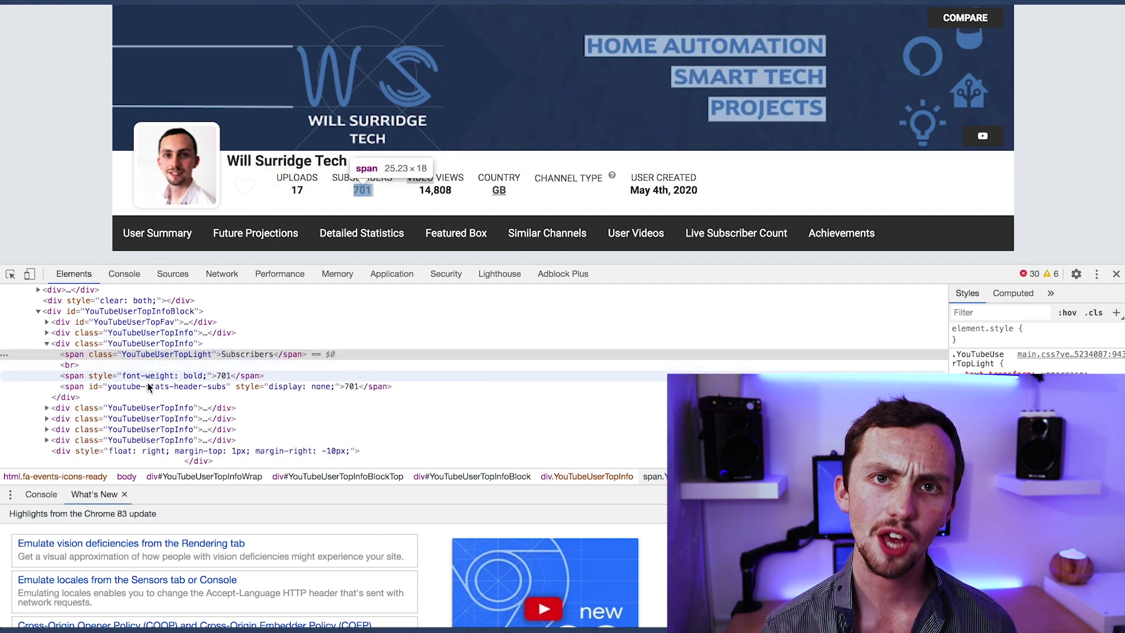
click(164, 382)
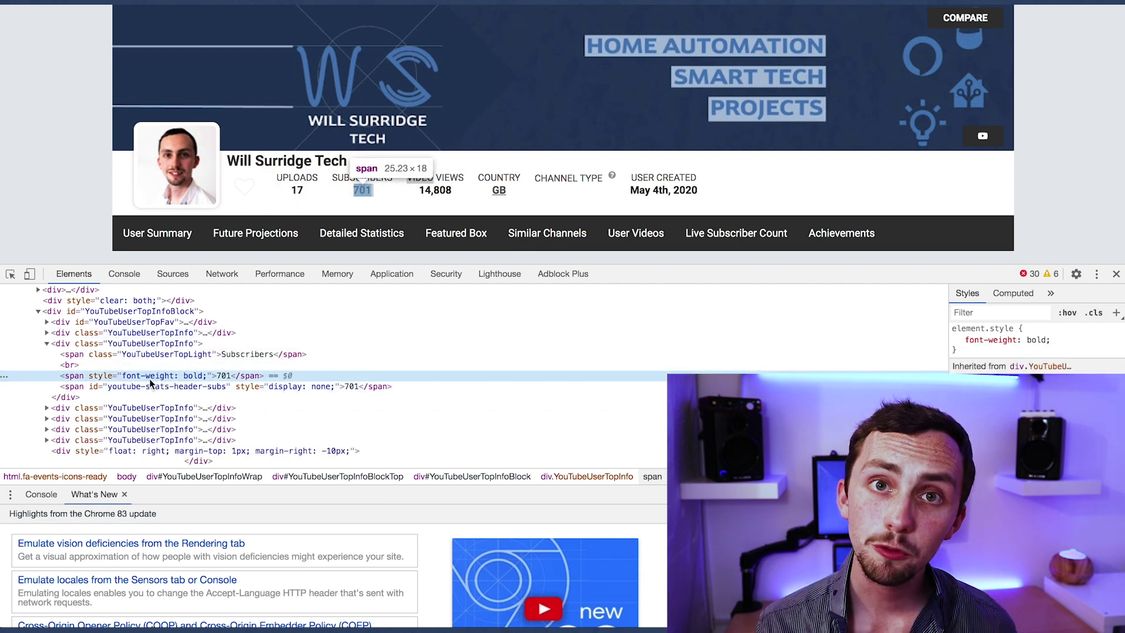
click(148, 387)
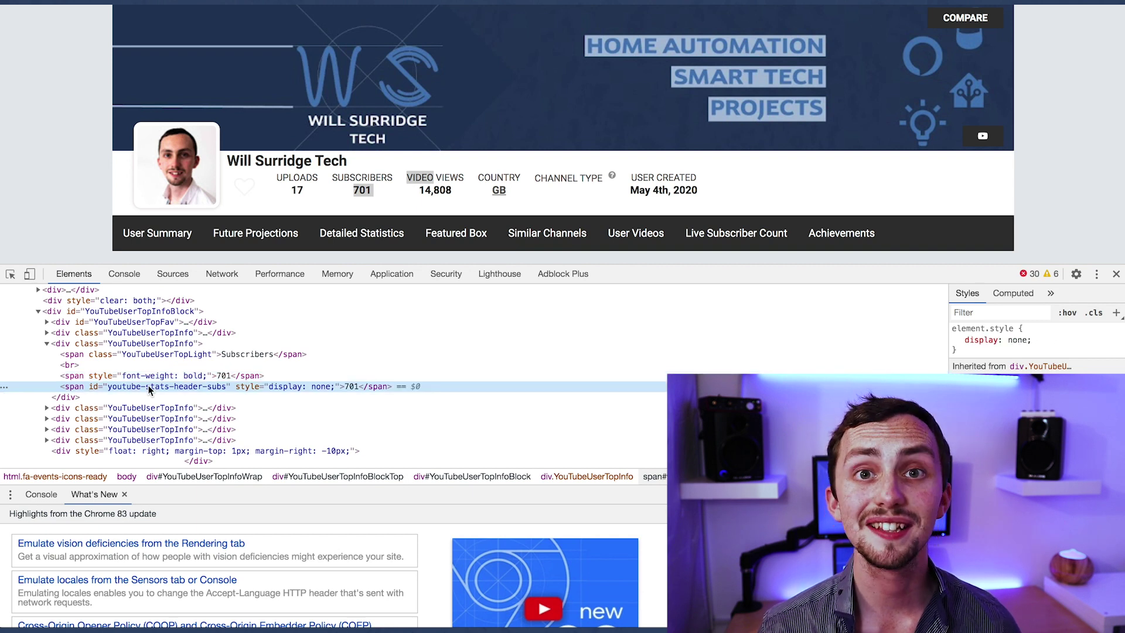
double_click(198, 385)
key(ctrl+c)
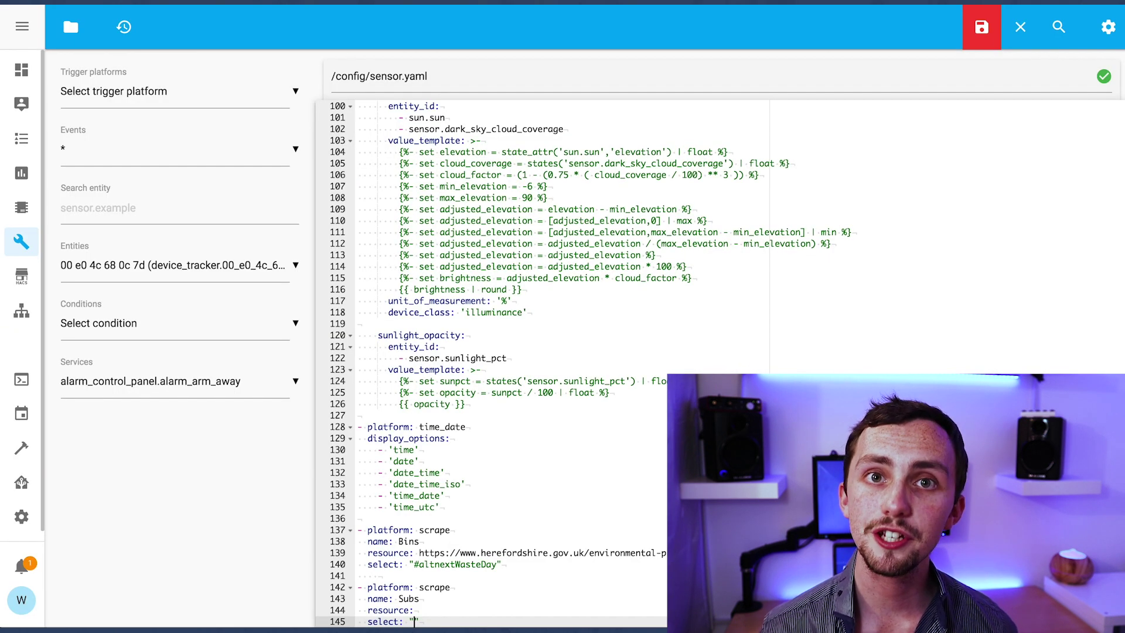
Set Subs select to #youtube-stats-header-subs, resource to the Social Blade URL, and save.
text(#)
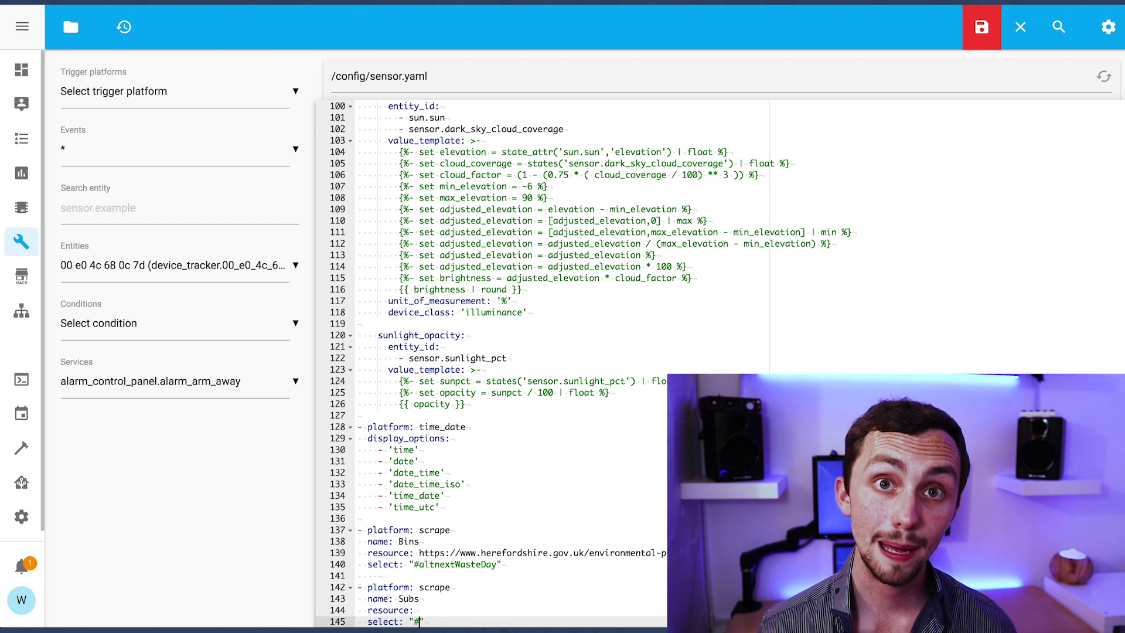
key(ctrl+v)
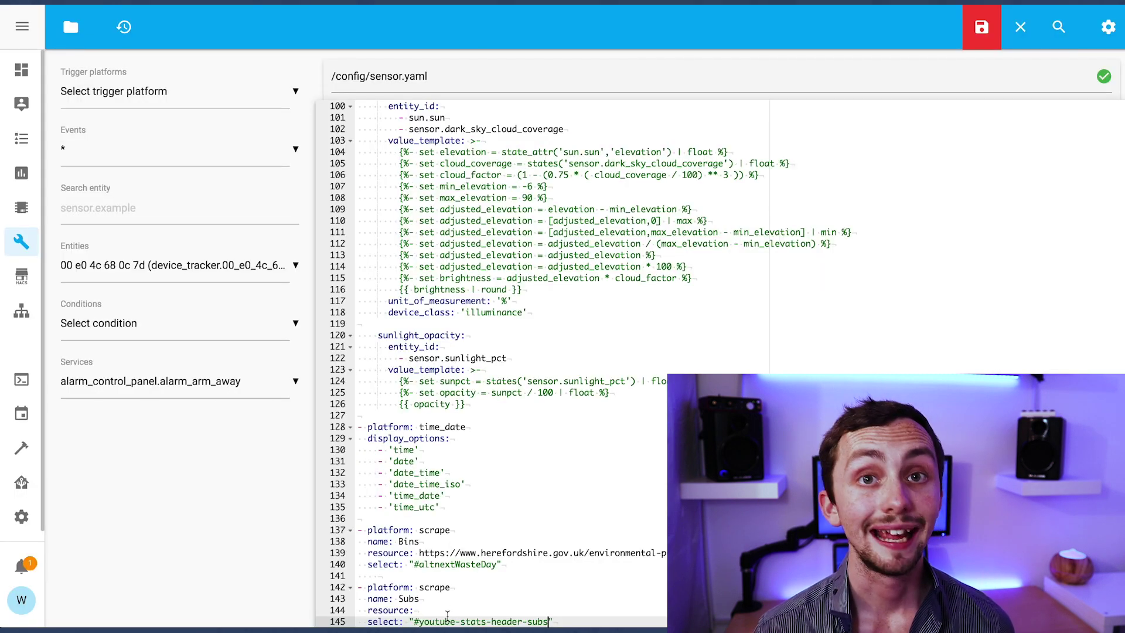
click(448, 610)
key(ctrl+v)
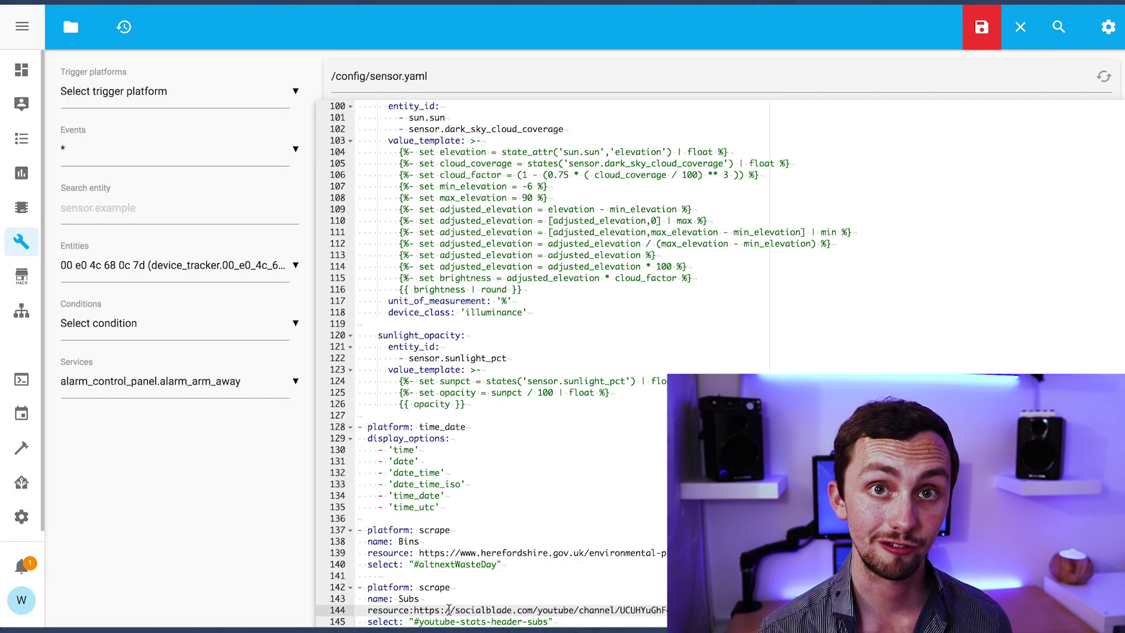
click(412, 610)
click(614, 552)
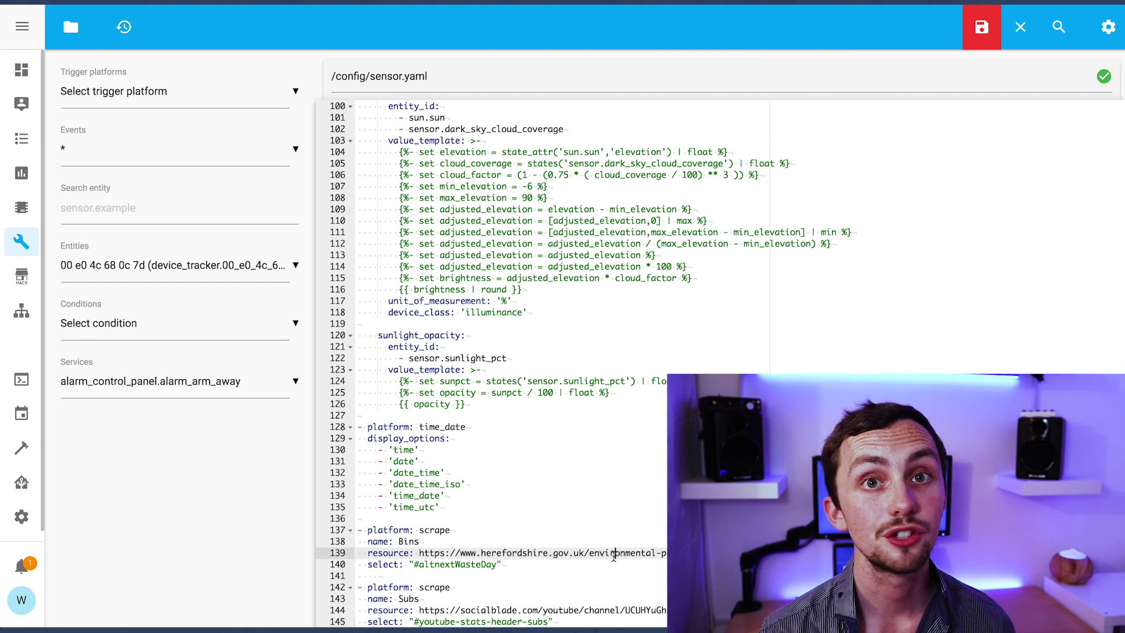
scroll(615, 555, down, 1)
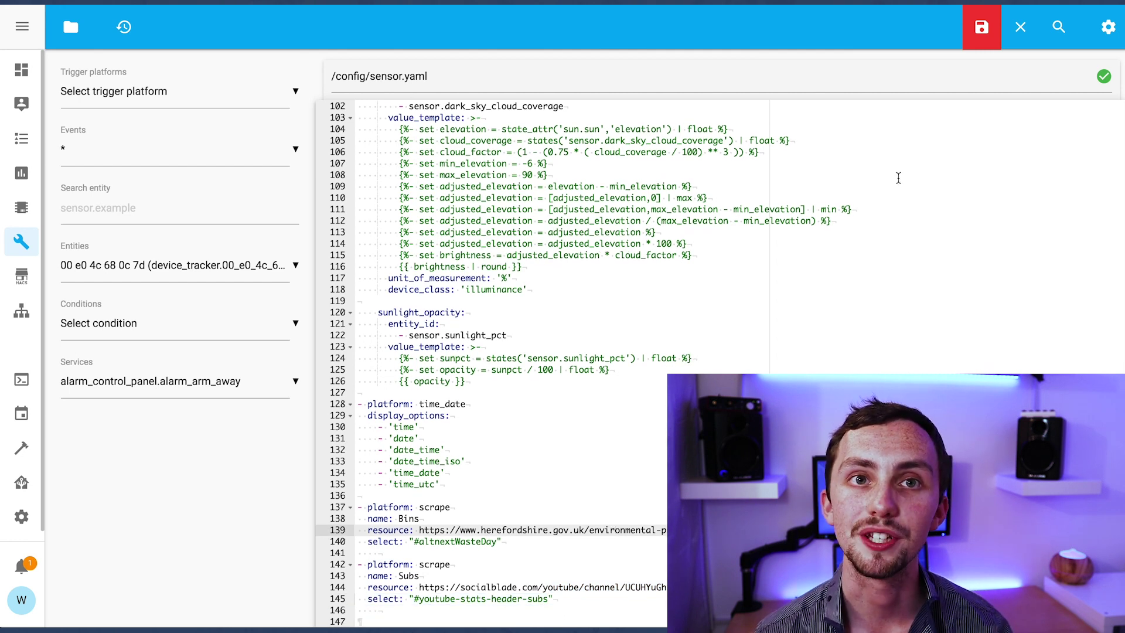
click(982, 27)
Check the configuration and find that sensor.subs reports unknown.
click(22, 516)
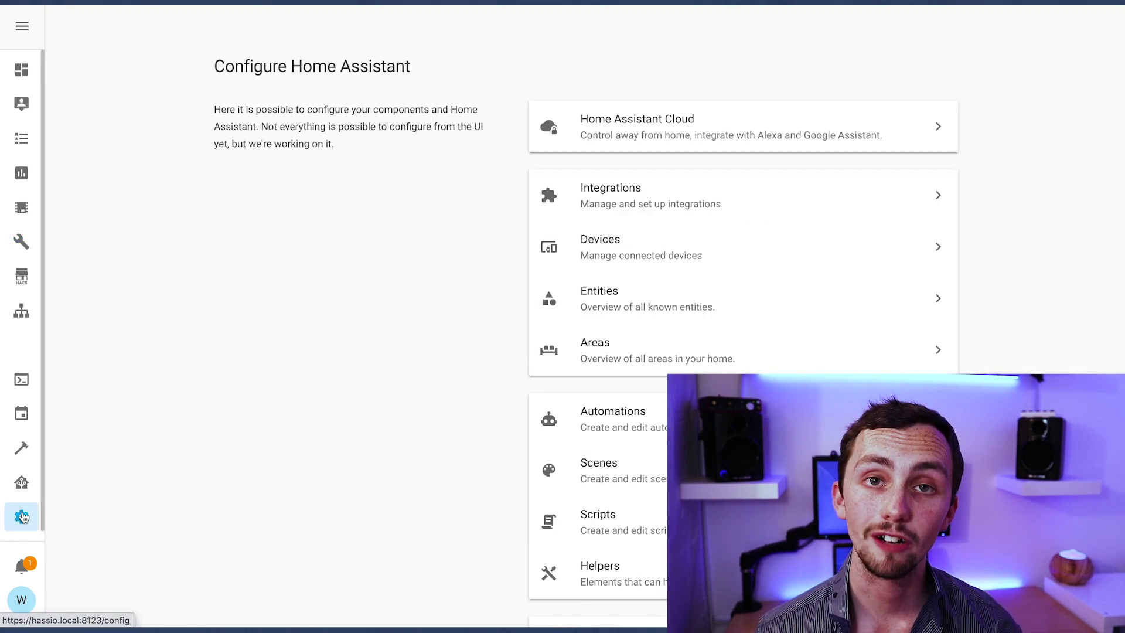
scroll(392, 467, down, 7)
click(627, 530)
click(737, 252)
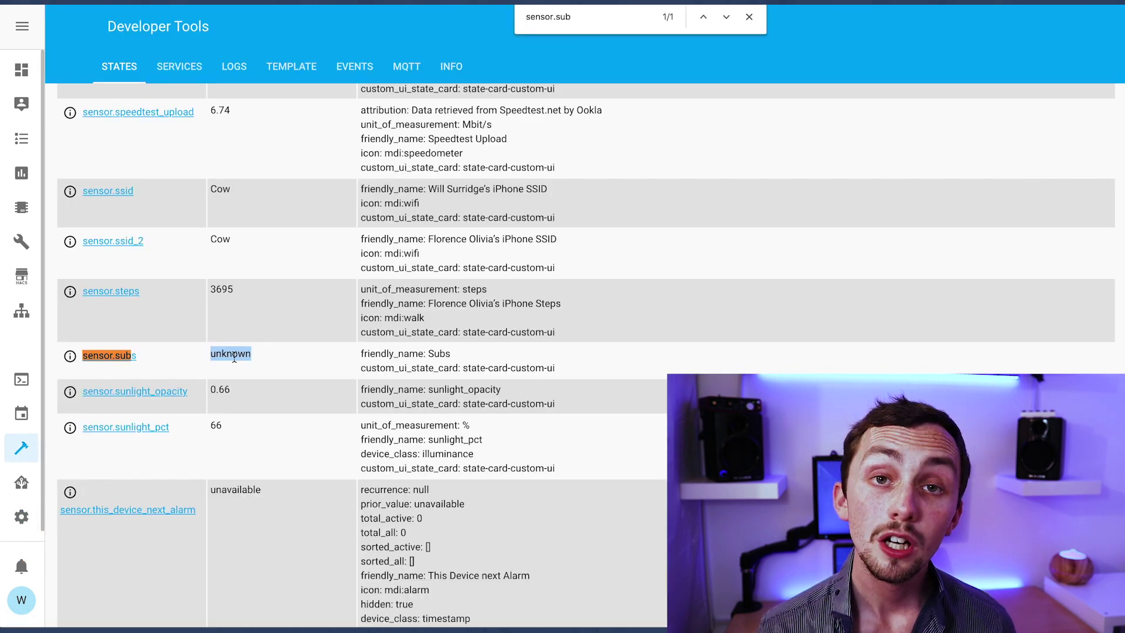
click(234, 358)
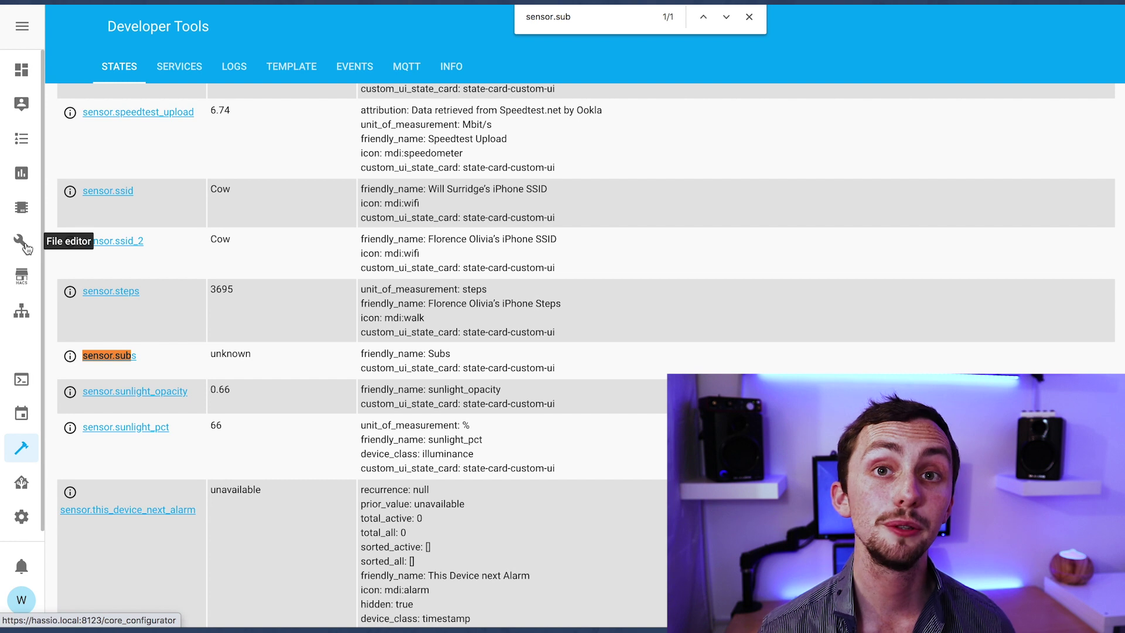
Add a headers block with User-Agent: Mozilla/5.0 under the Subs sensor and save sensor.yaml.
click(26, 247)
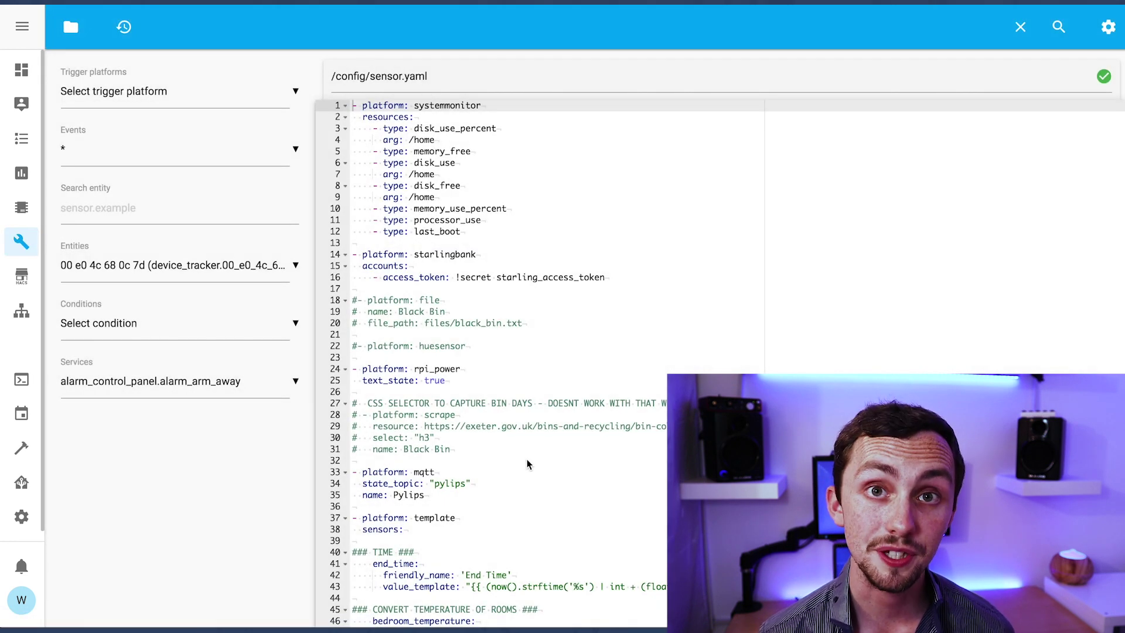
scroll(529, 464, down, 20)
click(413, 613)
text(headers:   User-Agent: Mozilla/5.0)
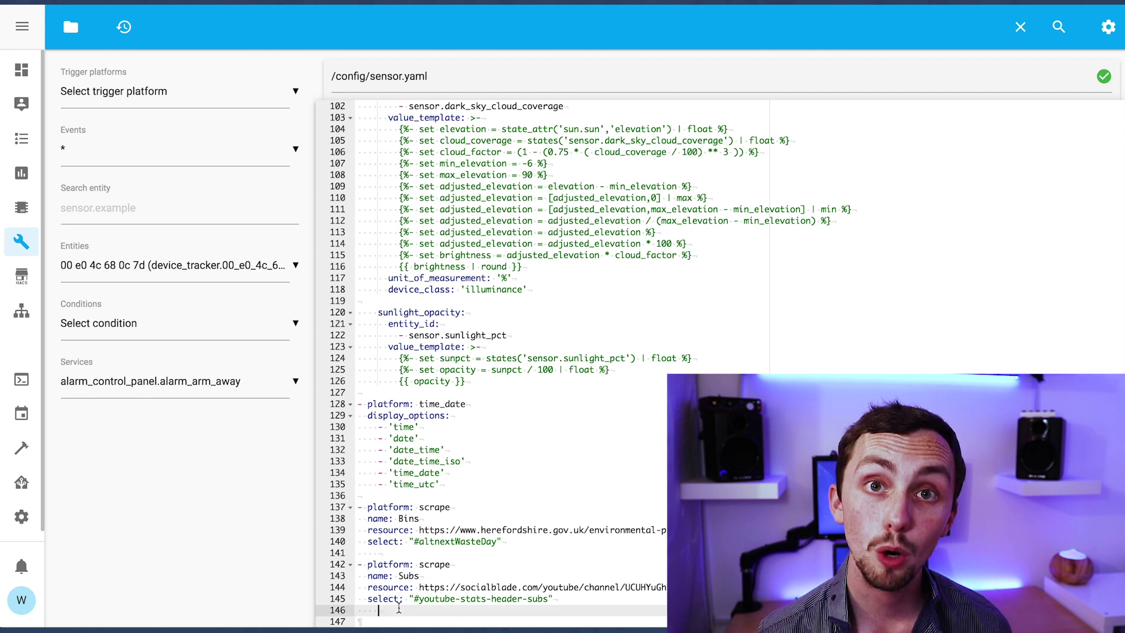
drag(498, 610, 344, 611)
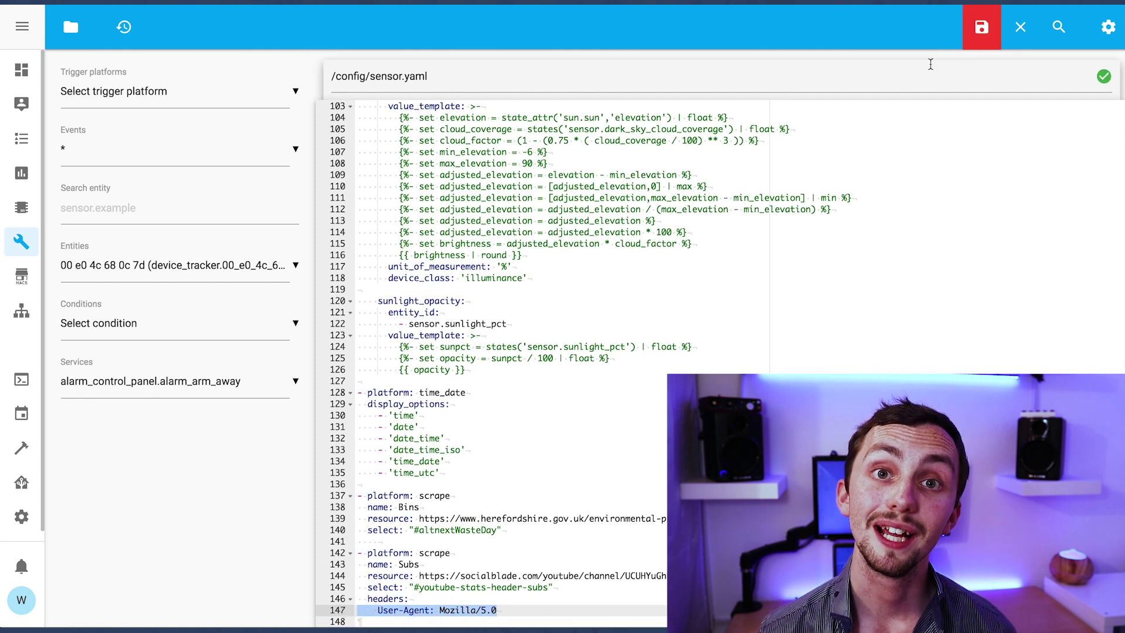
click(982, 26)
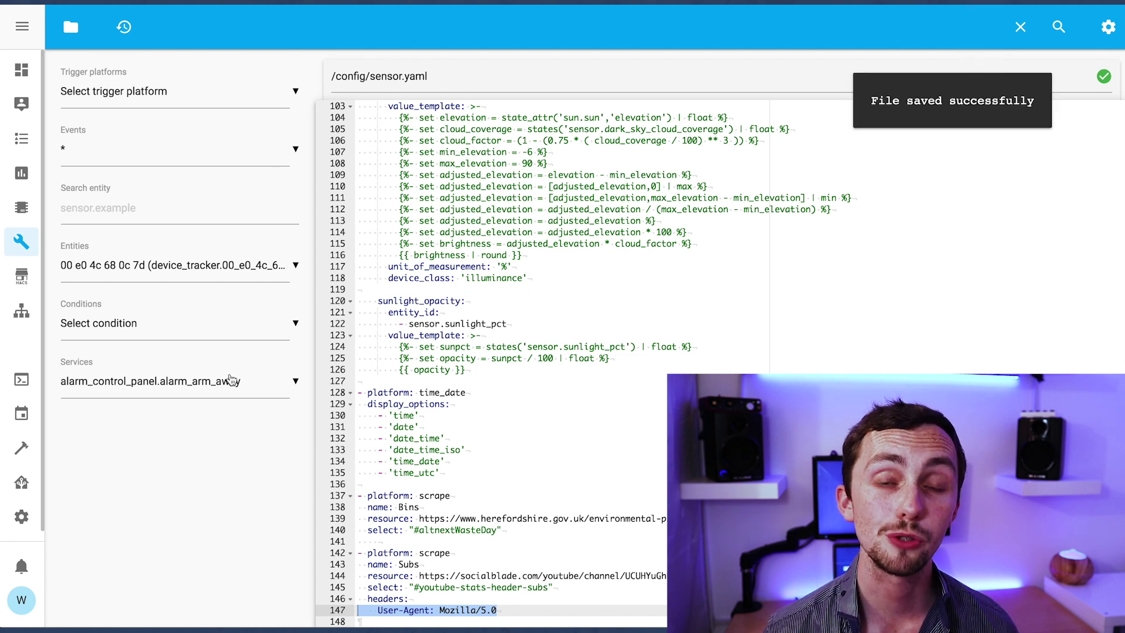
click(22, 517)
Search Developer Tools States for sensor.subs and highlight its 701 value.
scroll(602, 533, down, 7)
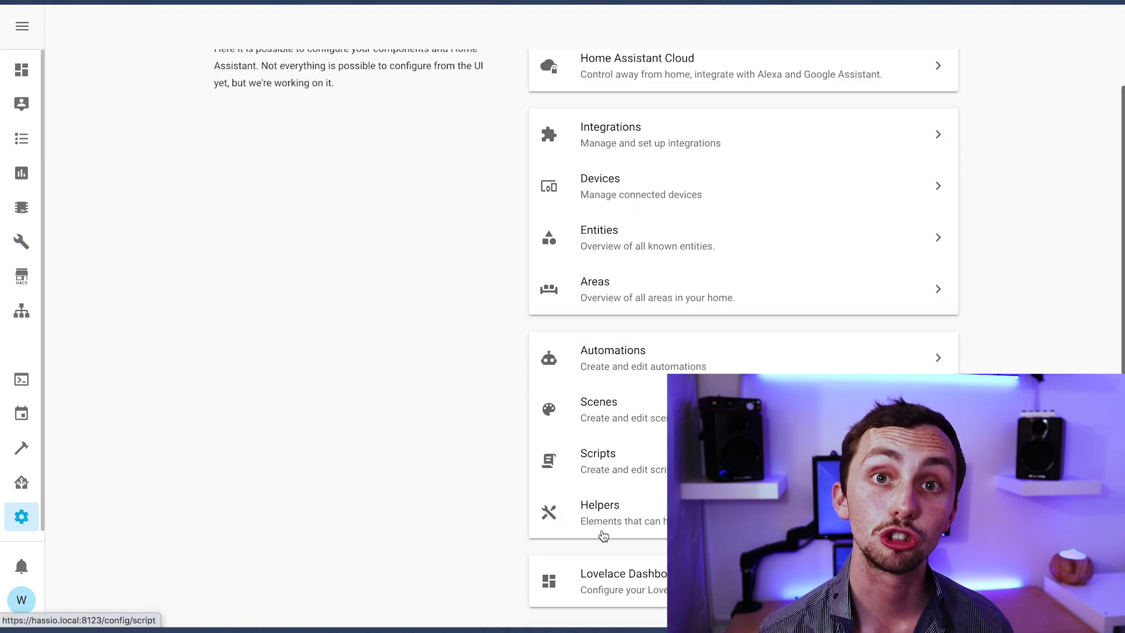
click(581, 507)
click(21, 452)
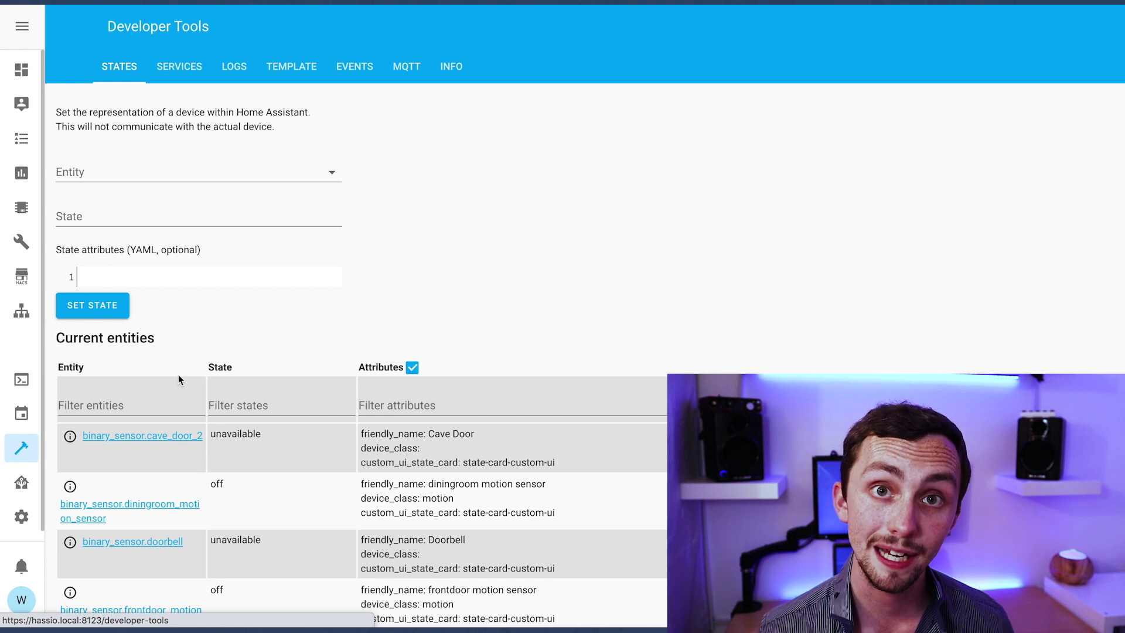
key(ctrl+f)
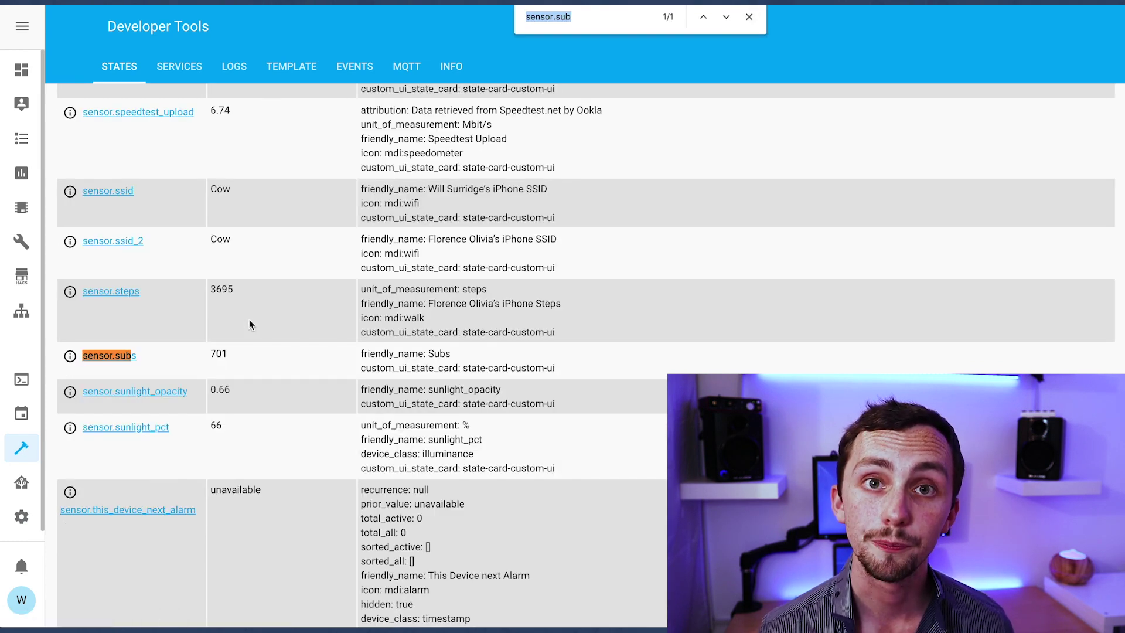
click(218, 351)
double_click(219, 351)
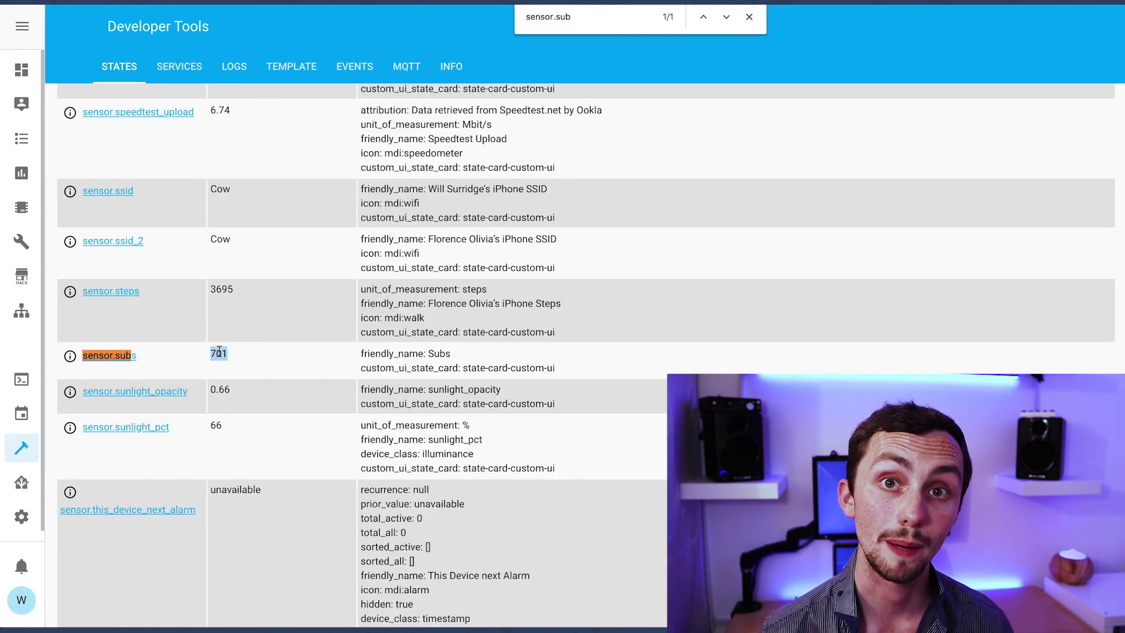